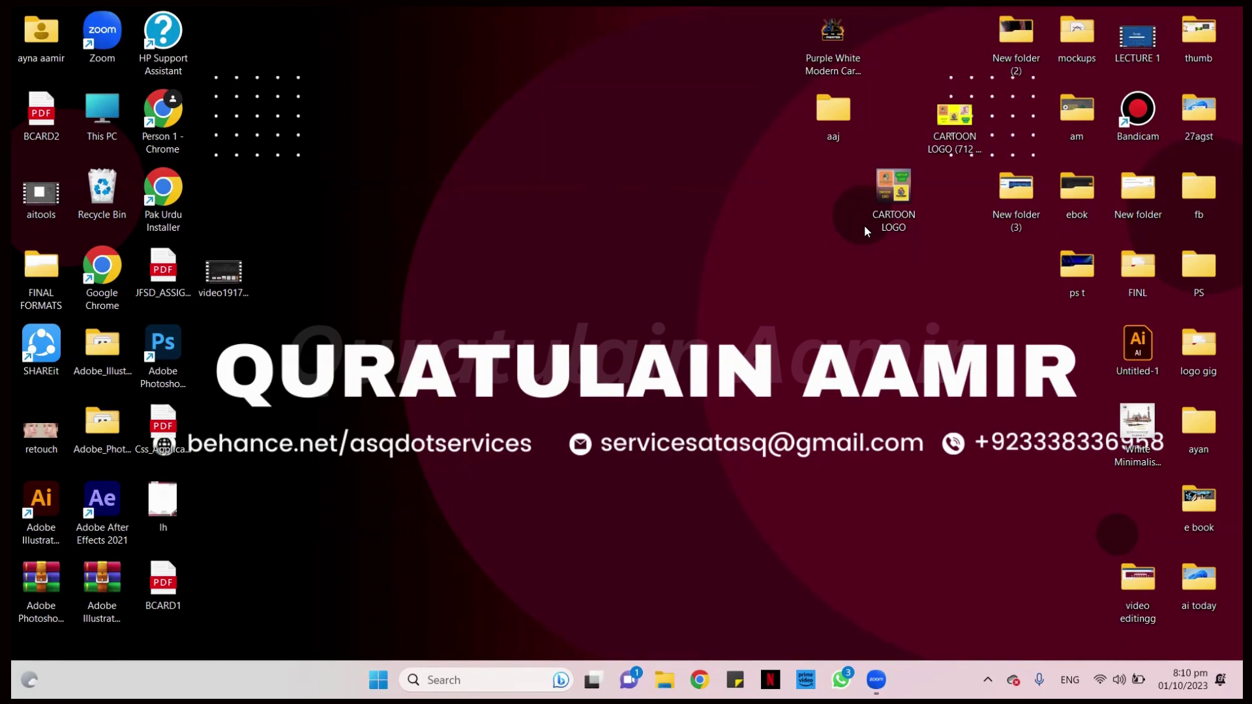
drag(99, 34, 399, 182)
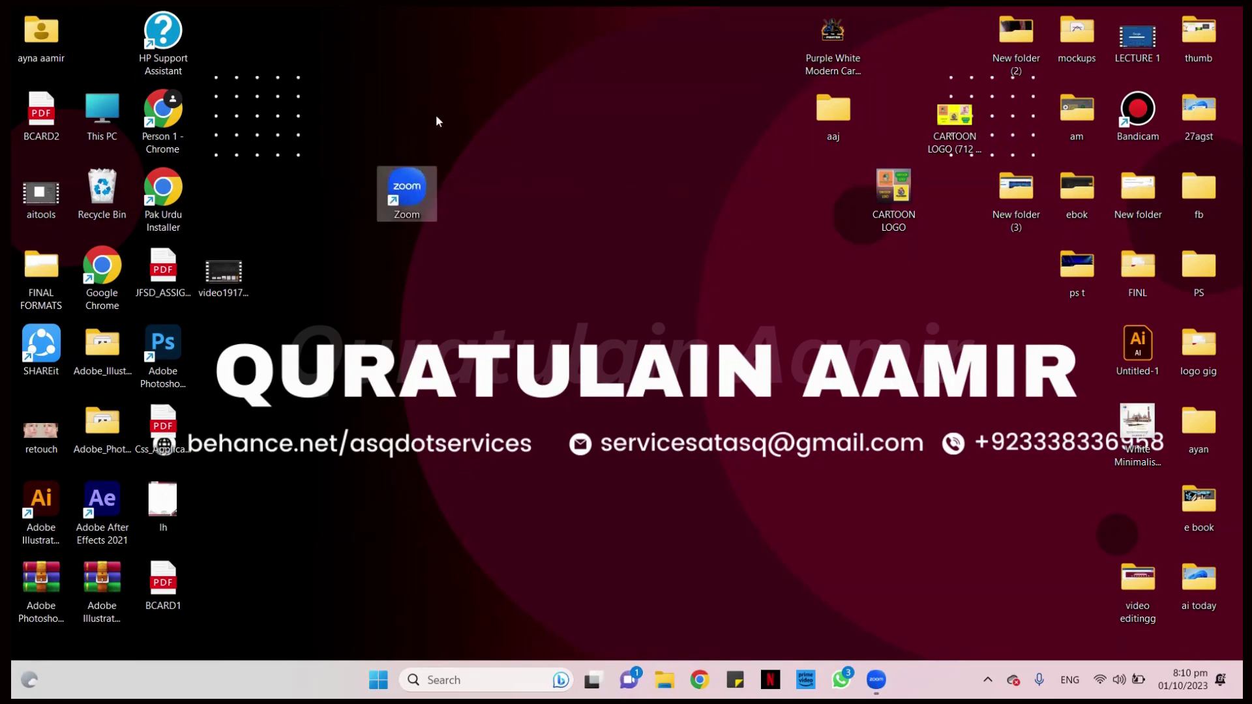
drag(401, 186, 99, 46)
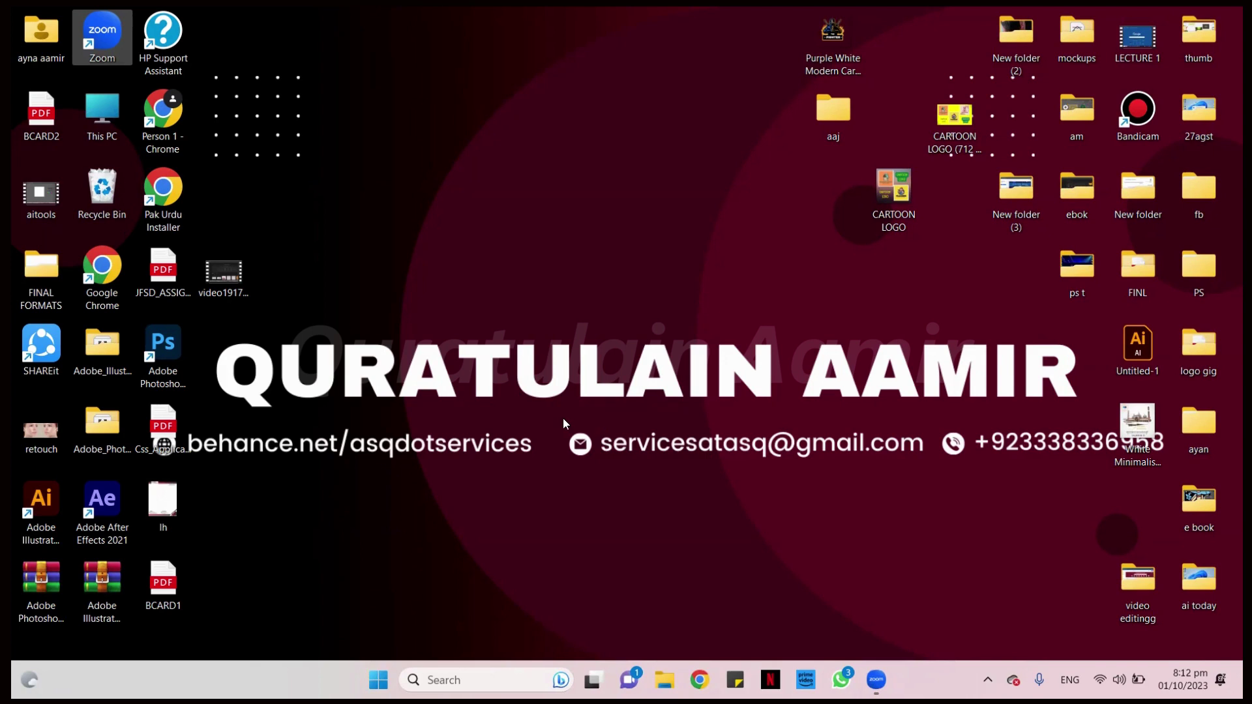
Open Chrome with the ASQ Services profile, go to fiverr.com and dismiss the offer to restore pages.
click(700, 681)
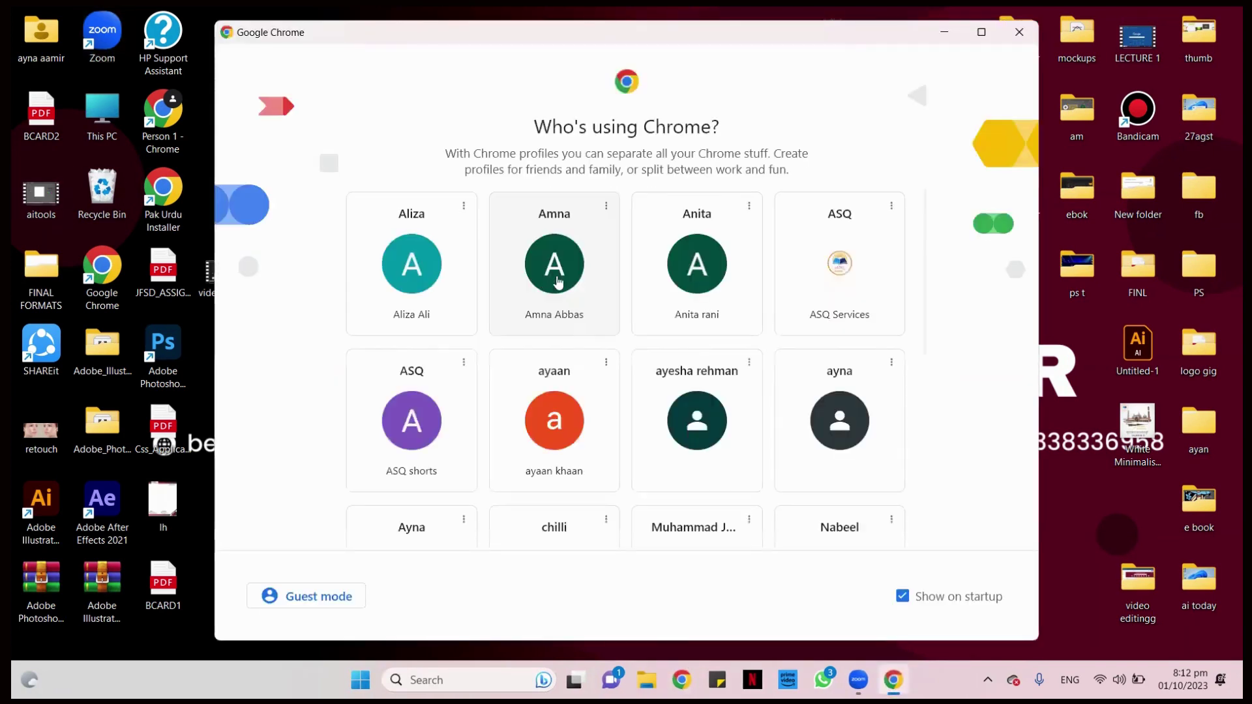
click(842, 300)
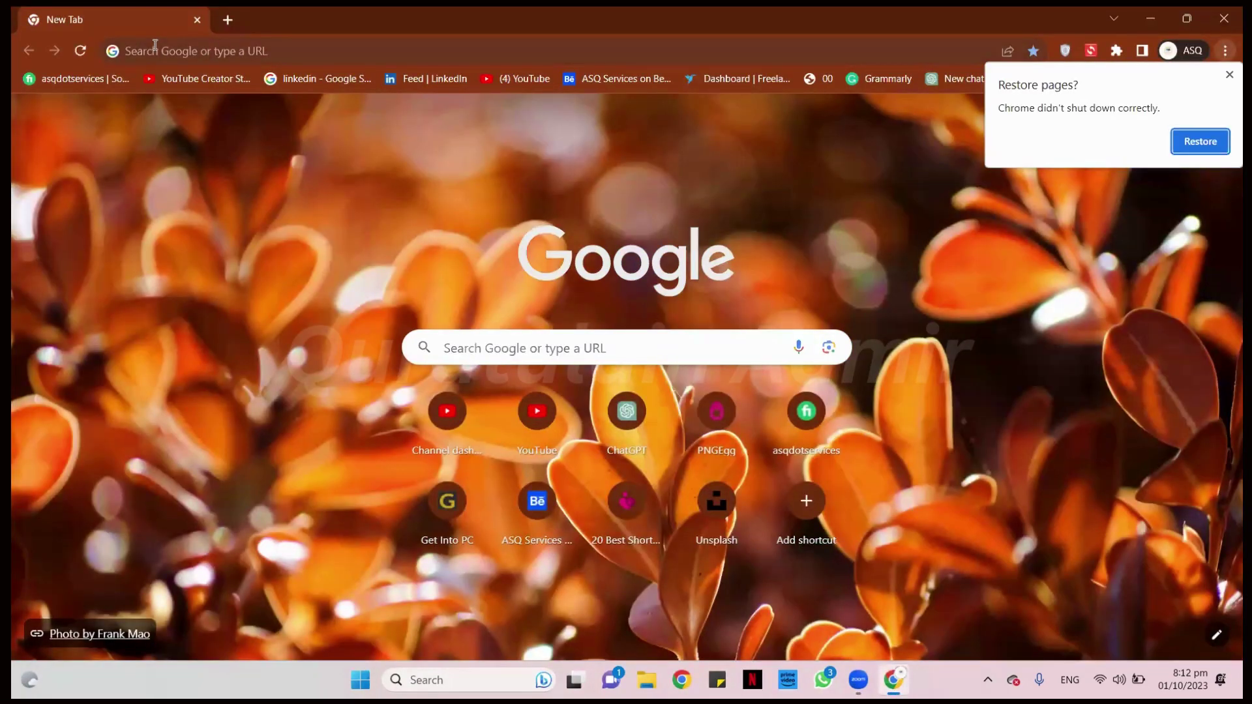
click(155, 47)
text(FIVER)
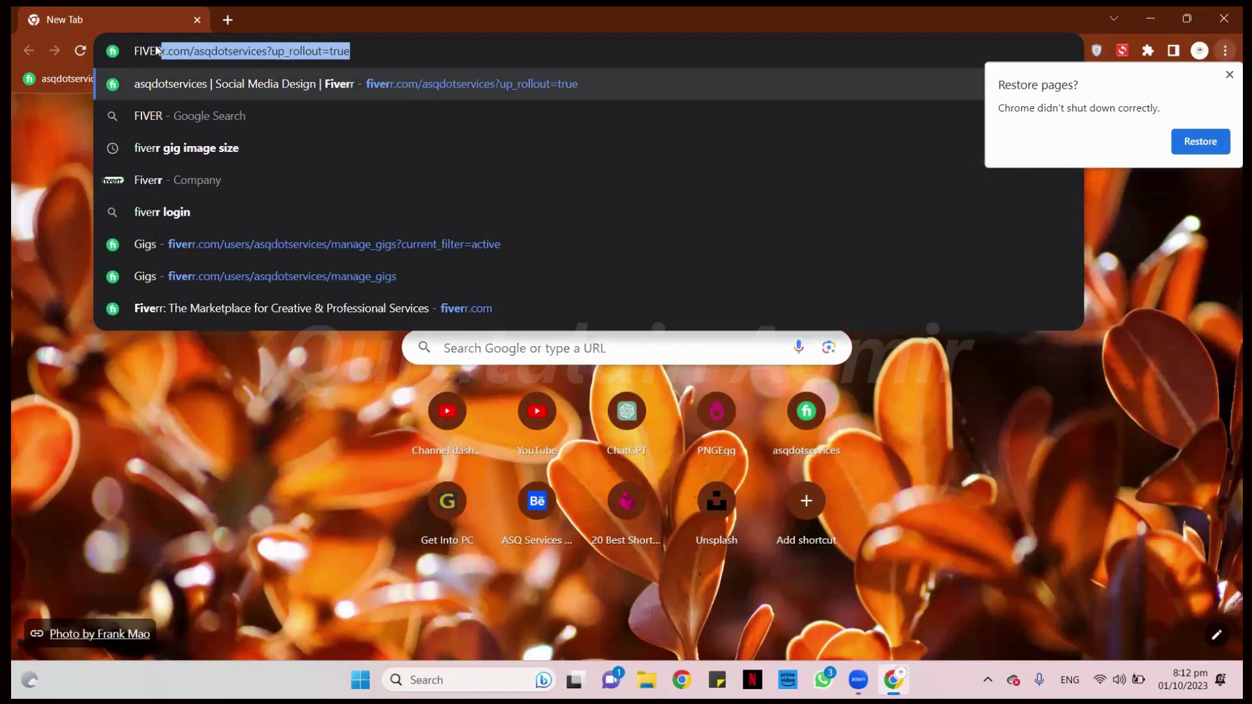
text(R)
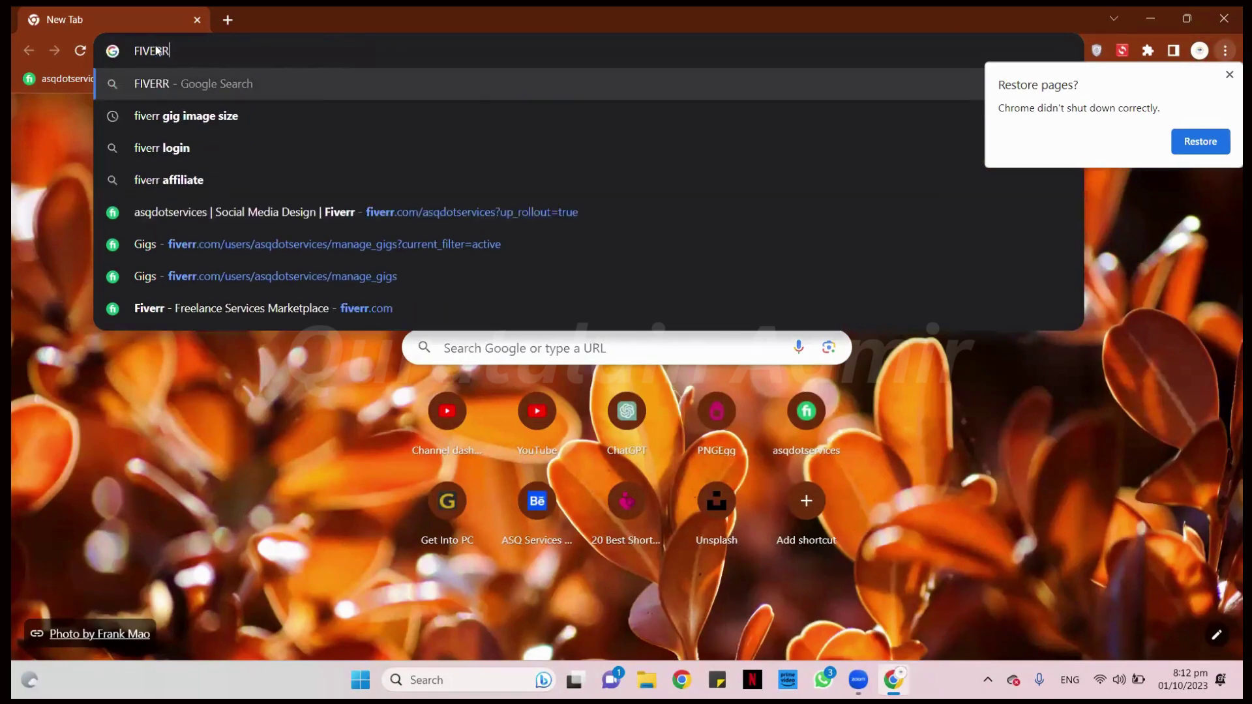
text(.com)
key(Return)
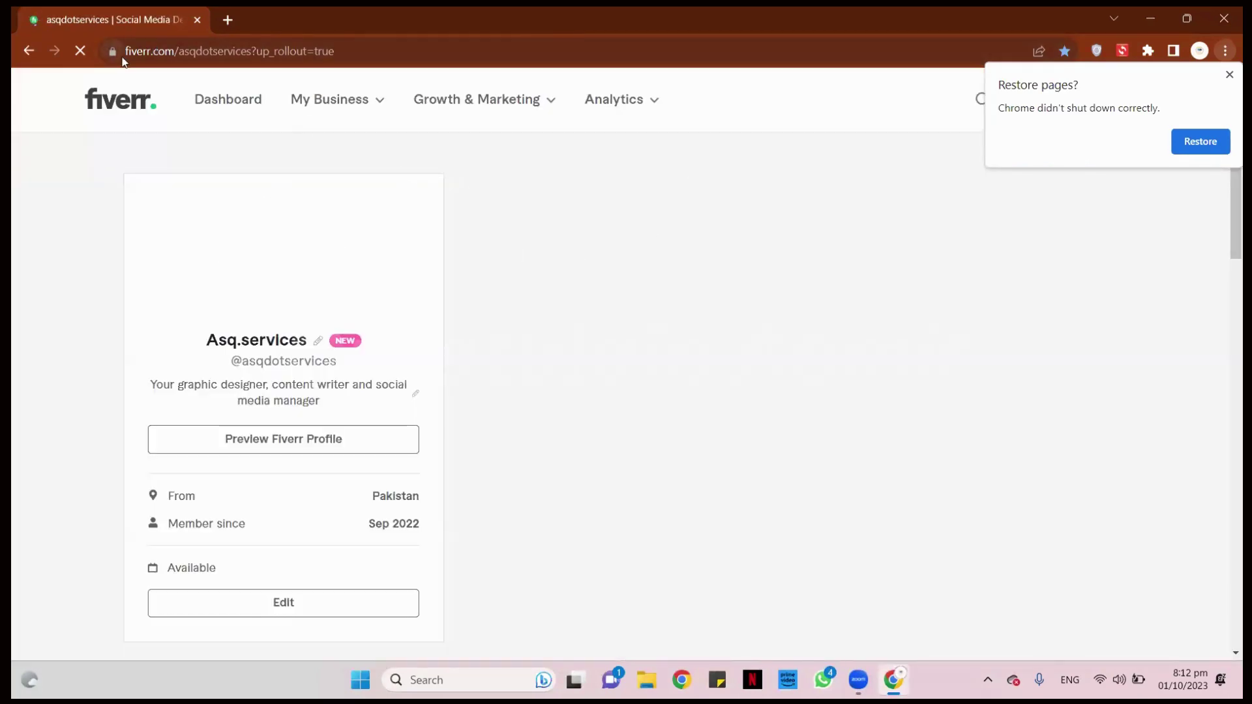
click(1229, 75)
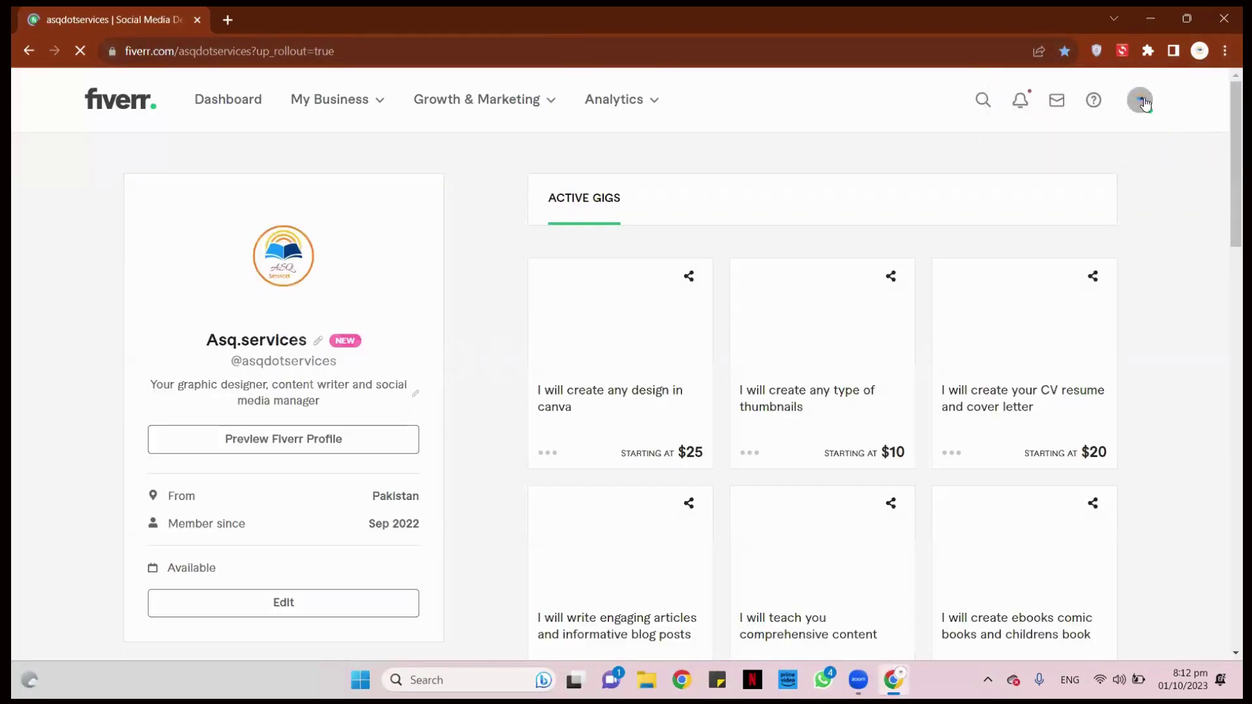
Switch the Fiverr account from the seller view to the buyer view.
click(1140, 101)
click(1063, 207)
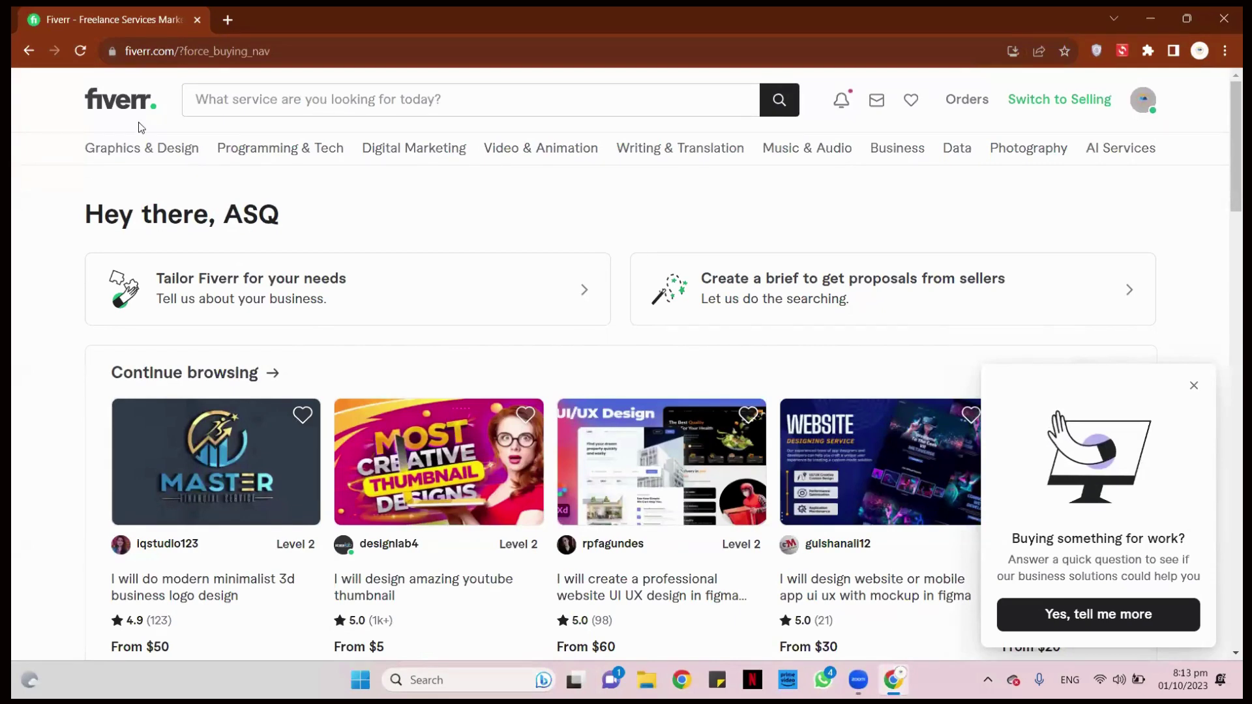
mouse_move(141, 152)
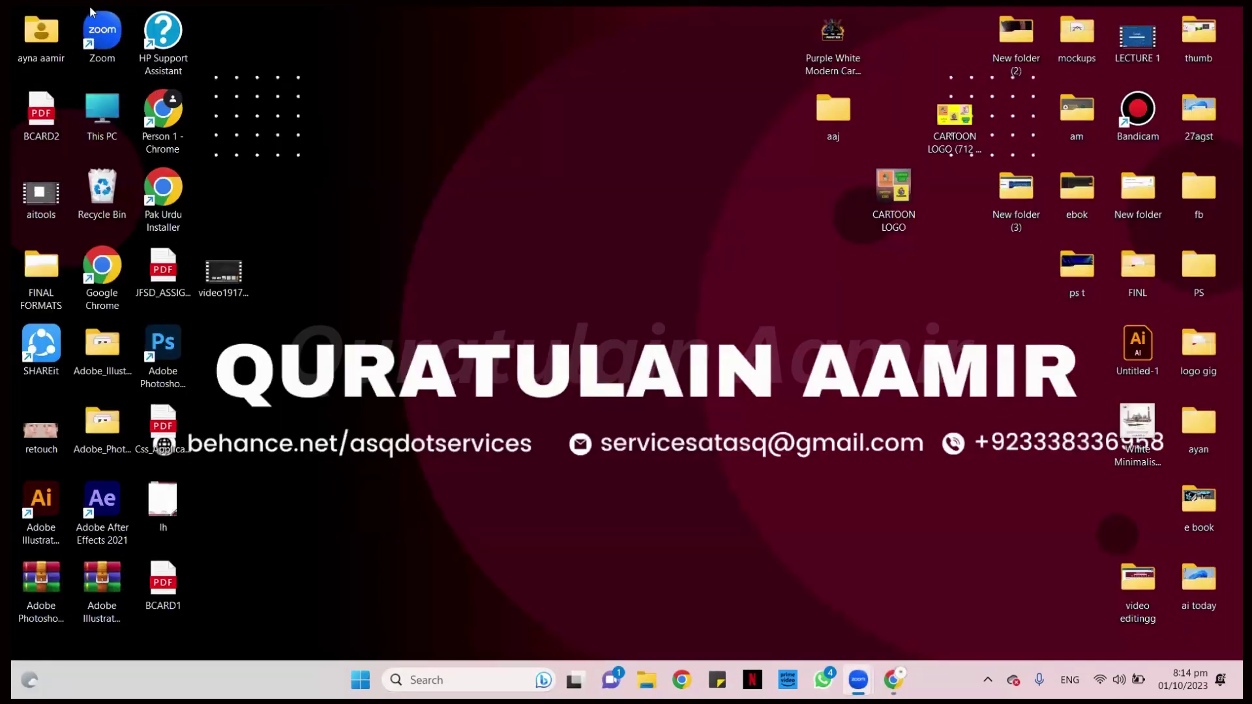
Bring Chrome back from the desktop, open an additional blank tab and return to the Fiverr page.
click(893, 680)
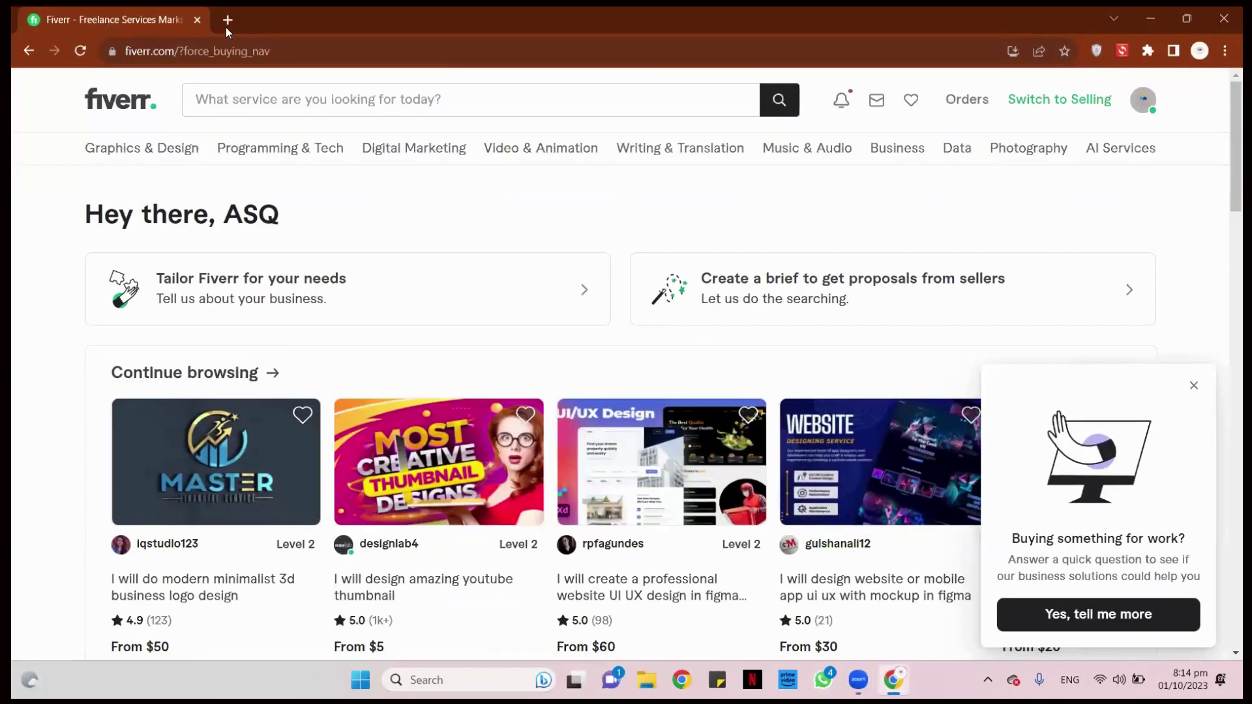
click(226, 25)
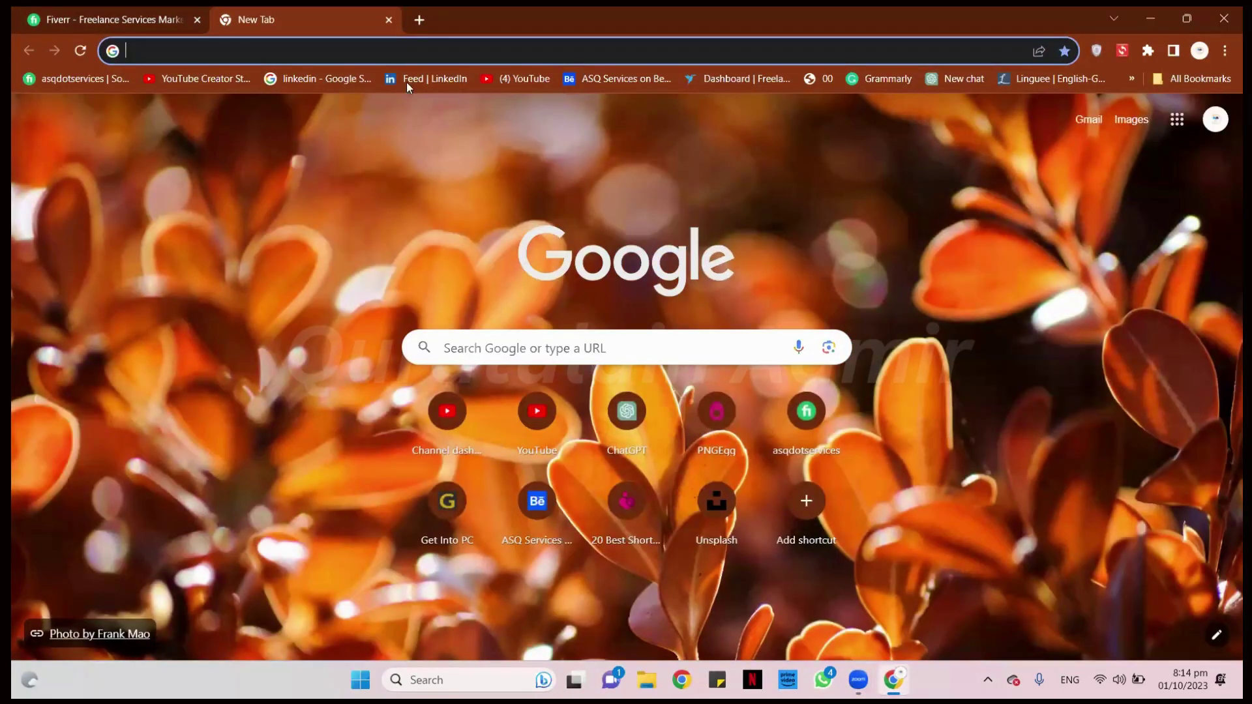
click(96, 8)
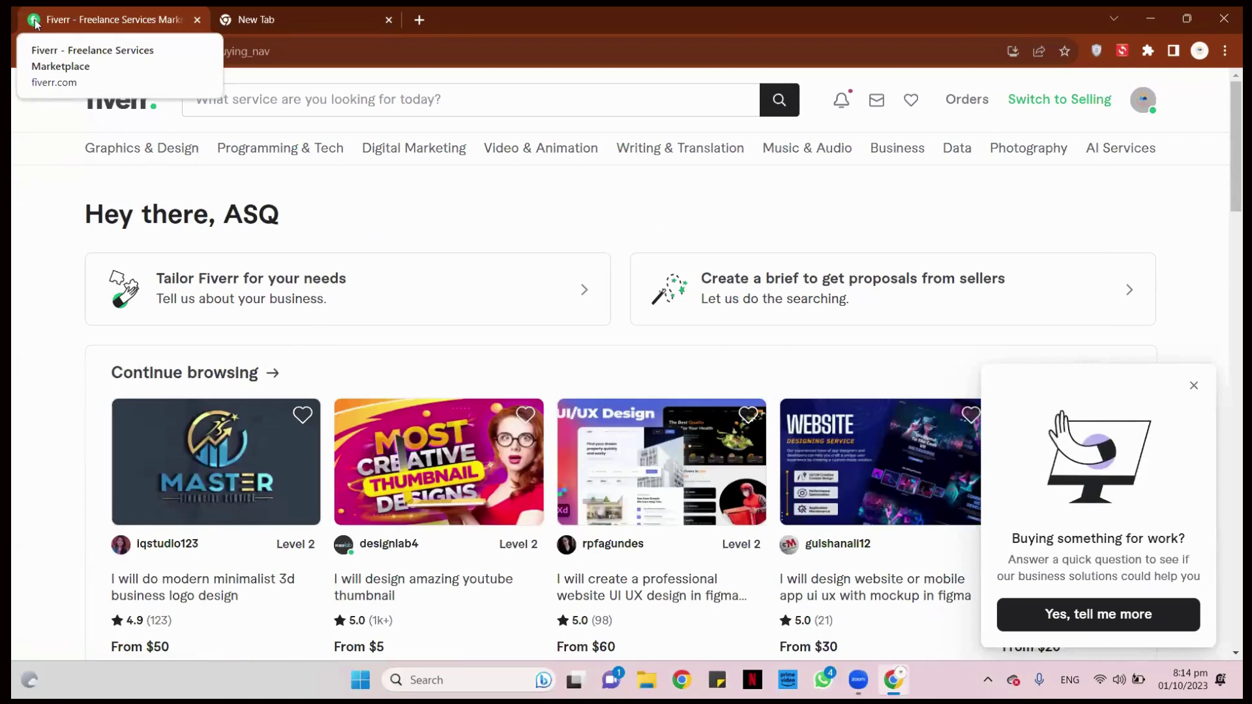
mouse_move(187, 153)
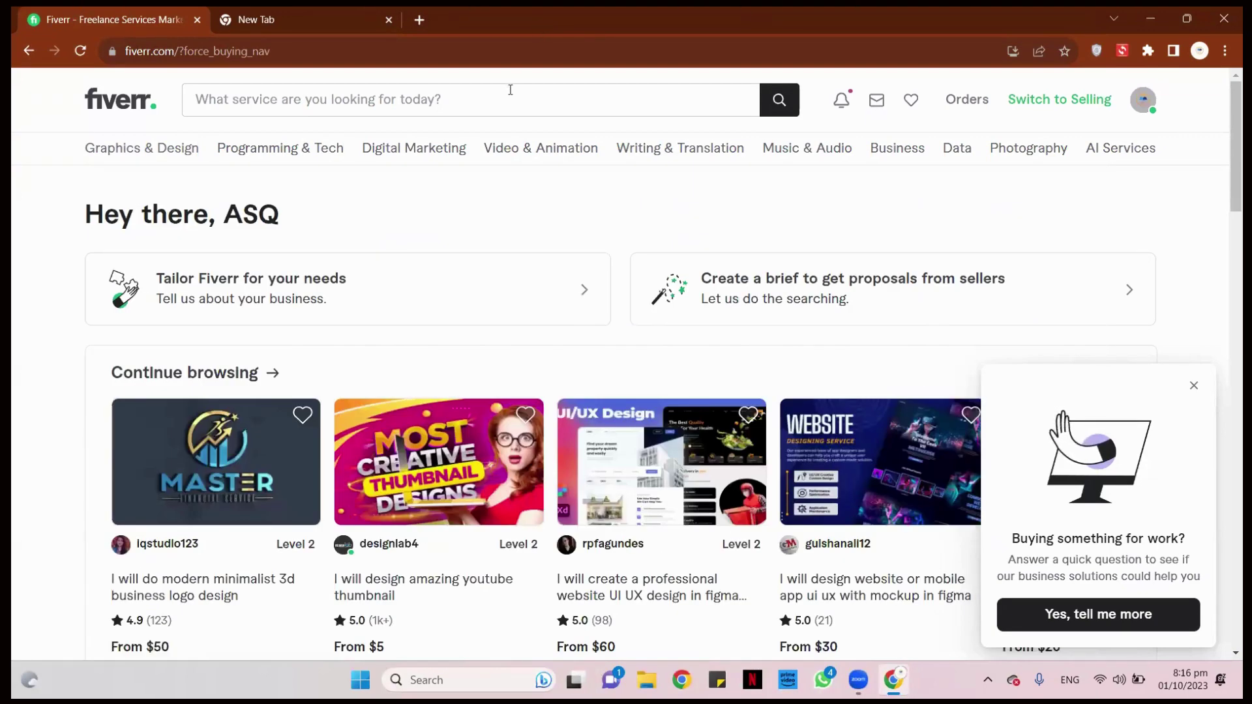
mouse_move(131, 163)
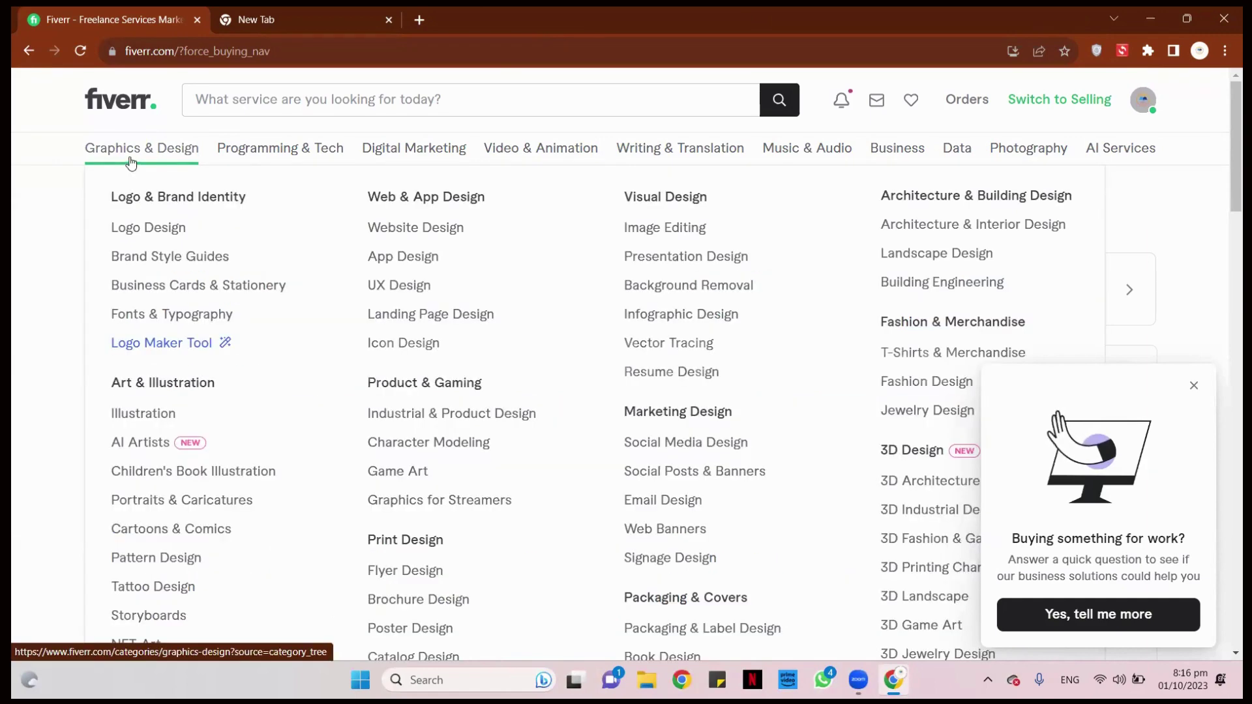
click(248, 16)
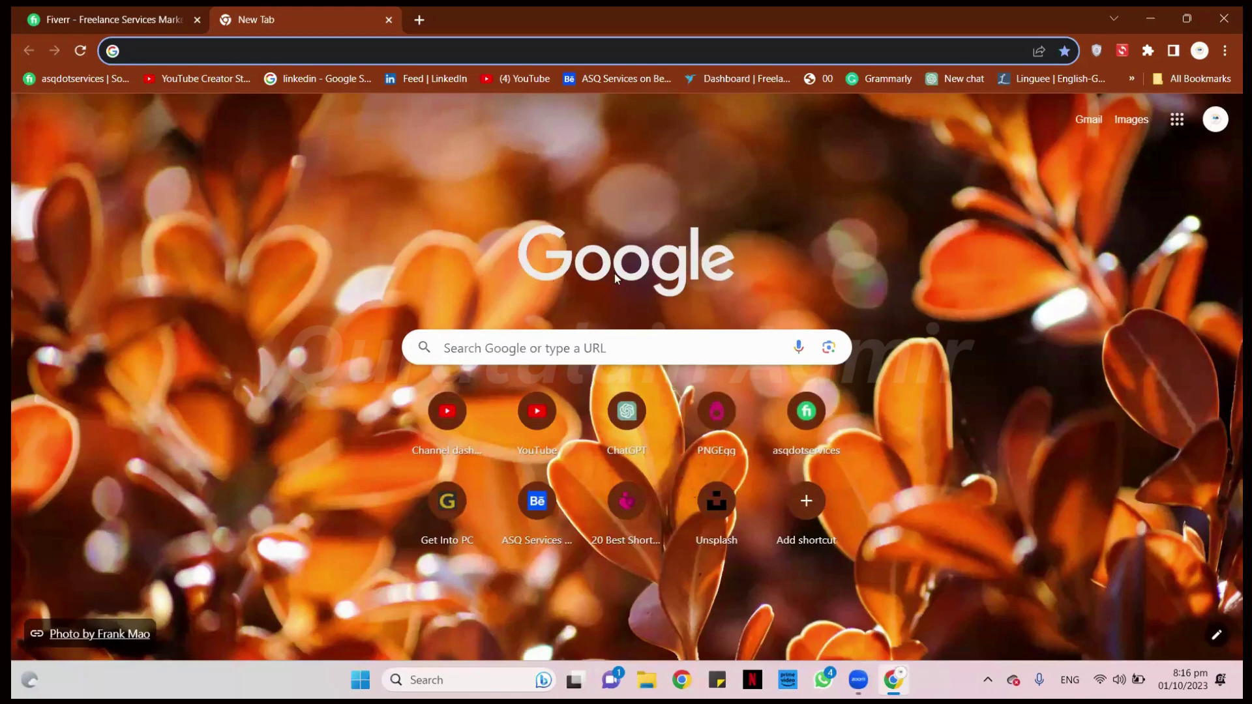
click(60, 11)
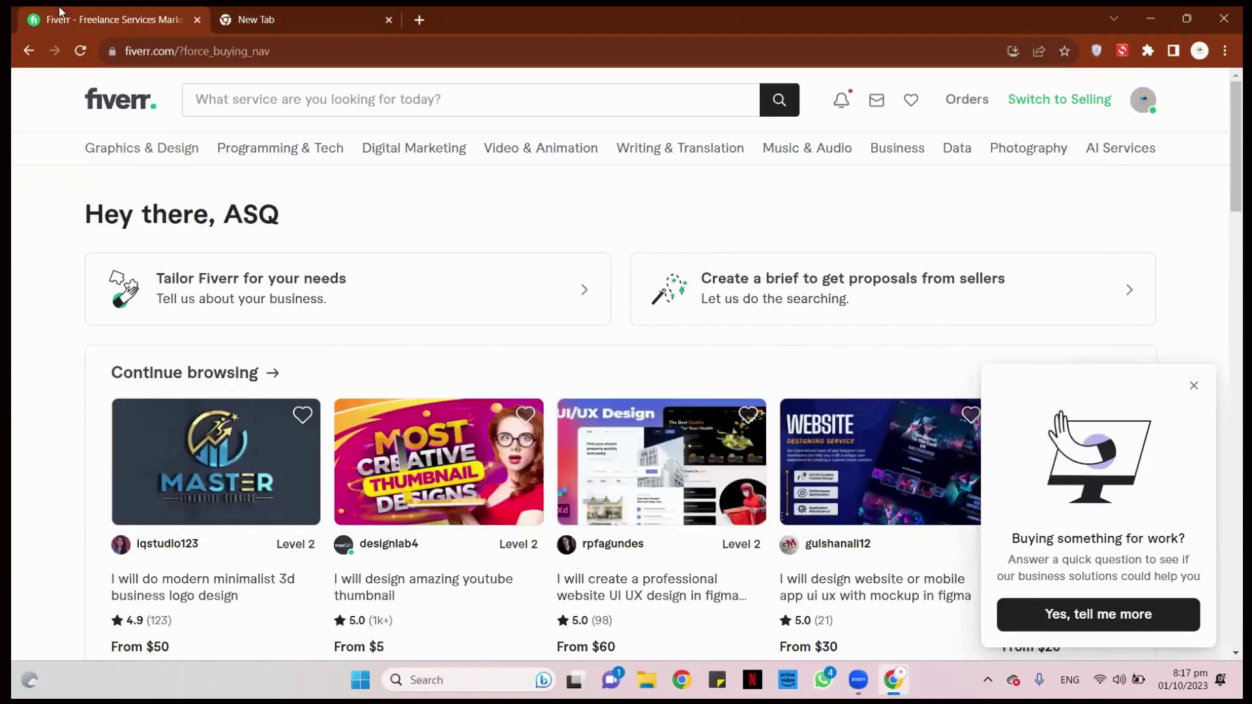
Examine the Logo & Brand Identity, Art & Illustration and Miscellaneous services within Fiverr's Graphics & Design category.
mouse_move(152, 155)
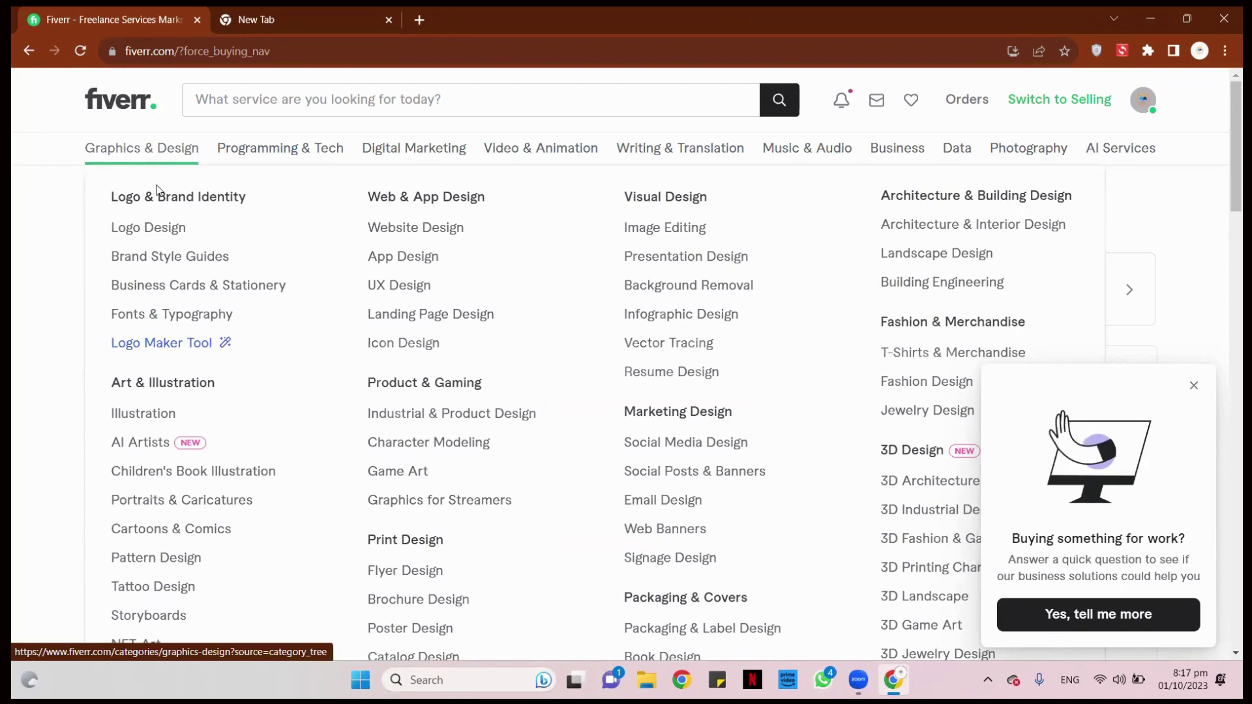
scroll(167, 190, down, 2)
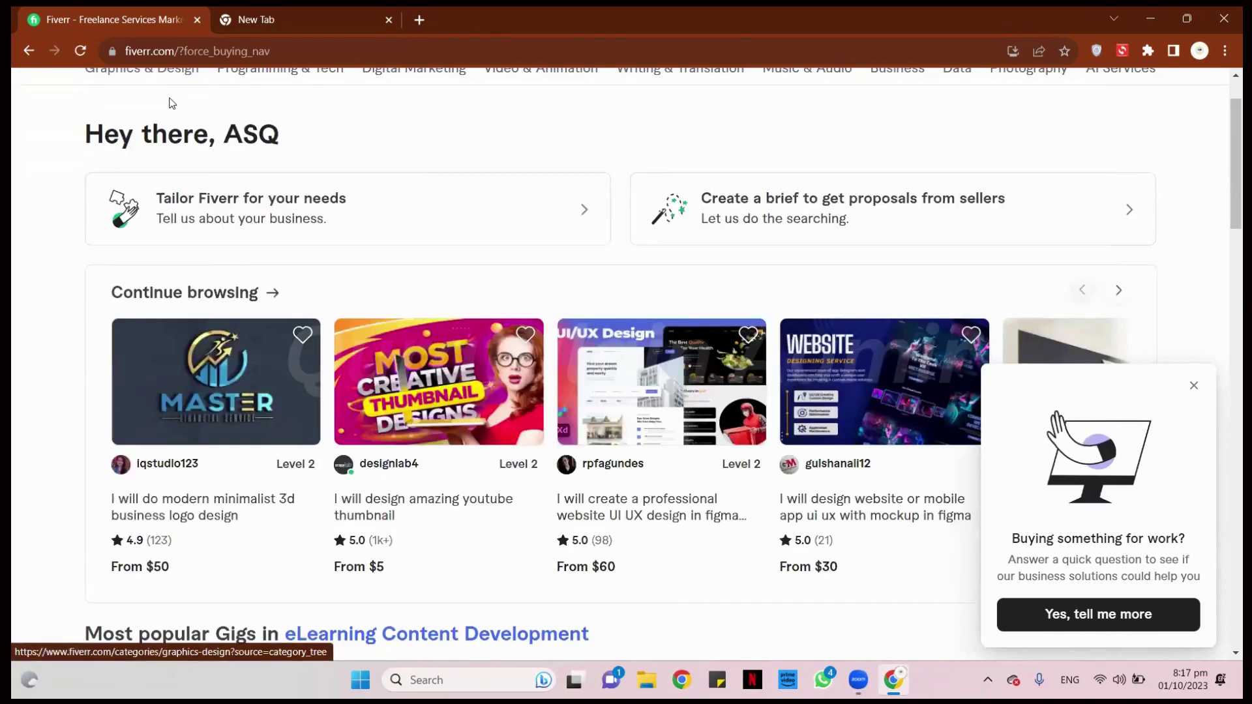
scroll(166, 150, up, 2)
mouse_move(168, 149)
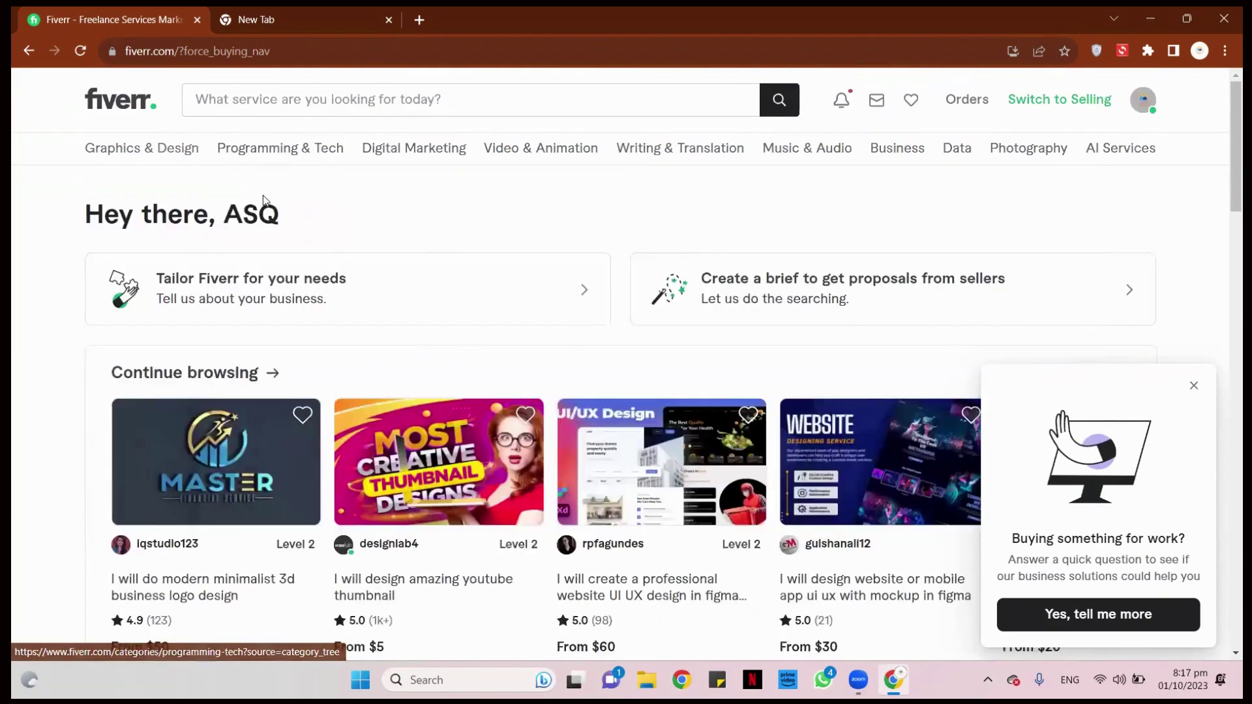
scroll(265, 209, down, 1)
scroll(124, 176, up, 1)
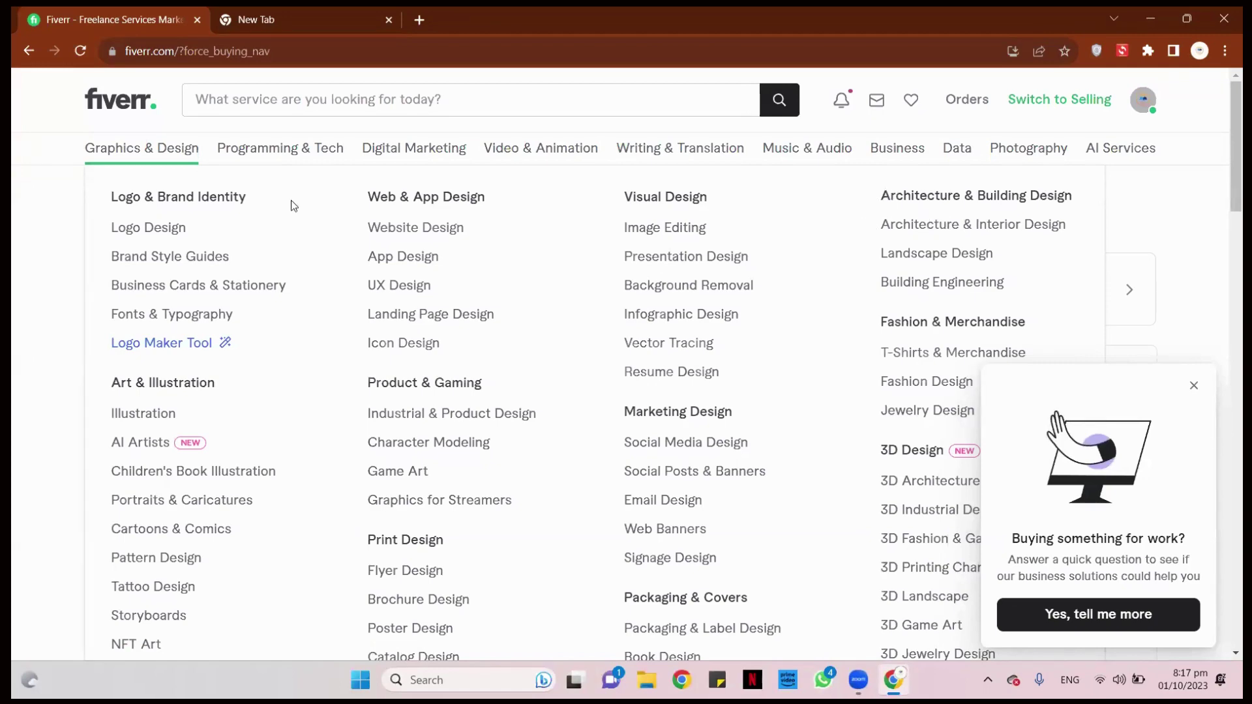
scroll(1021, 238, down, 1)
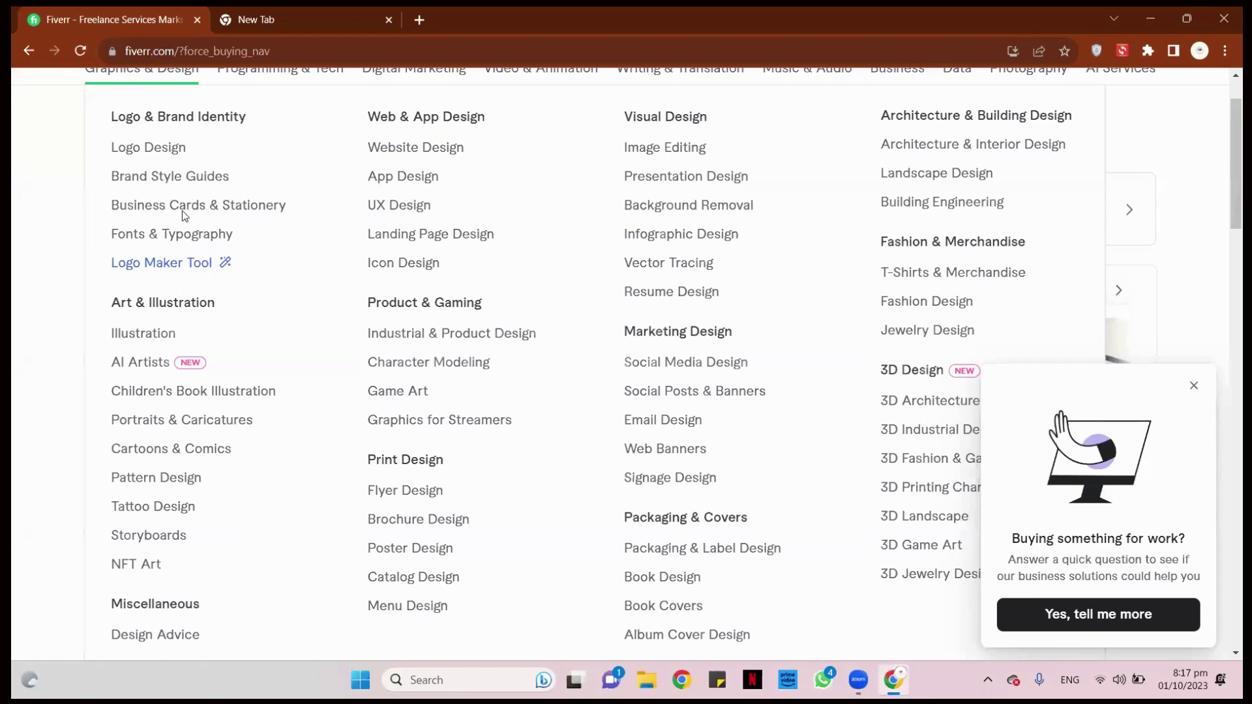
scroll(182, 210, down, 1)
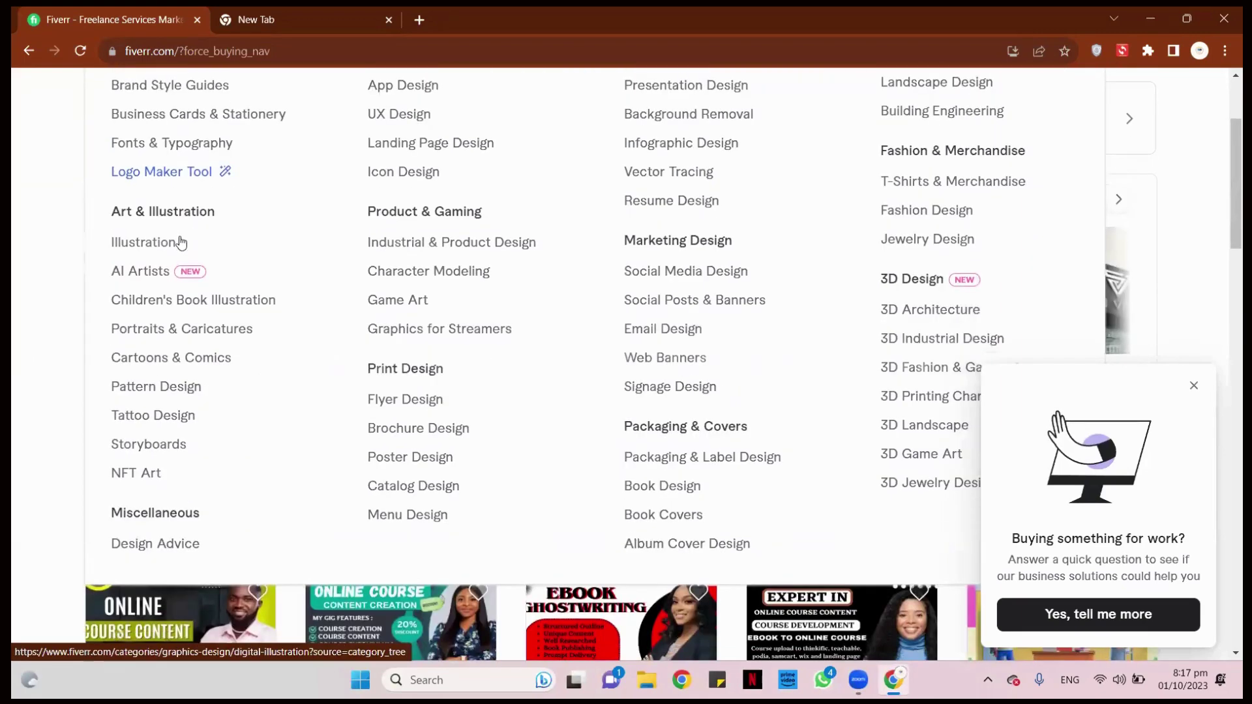
scroll(171, 258, down, 1)
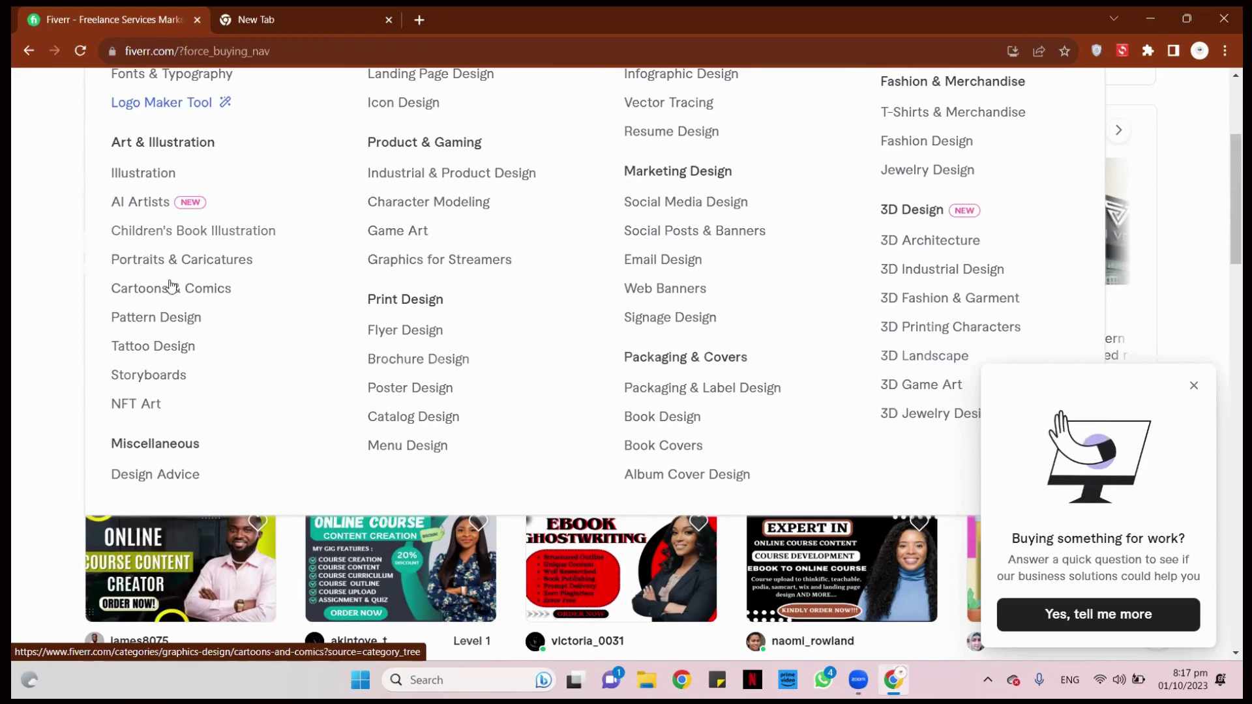
scroll(171, 280, down, 1)
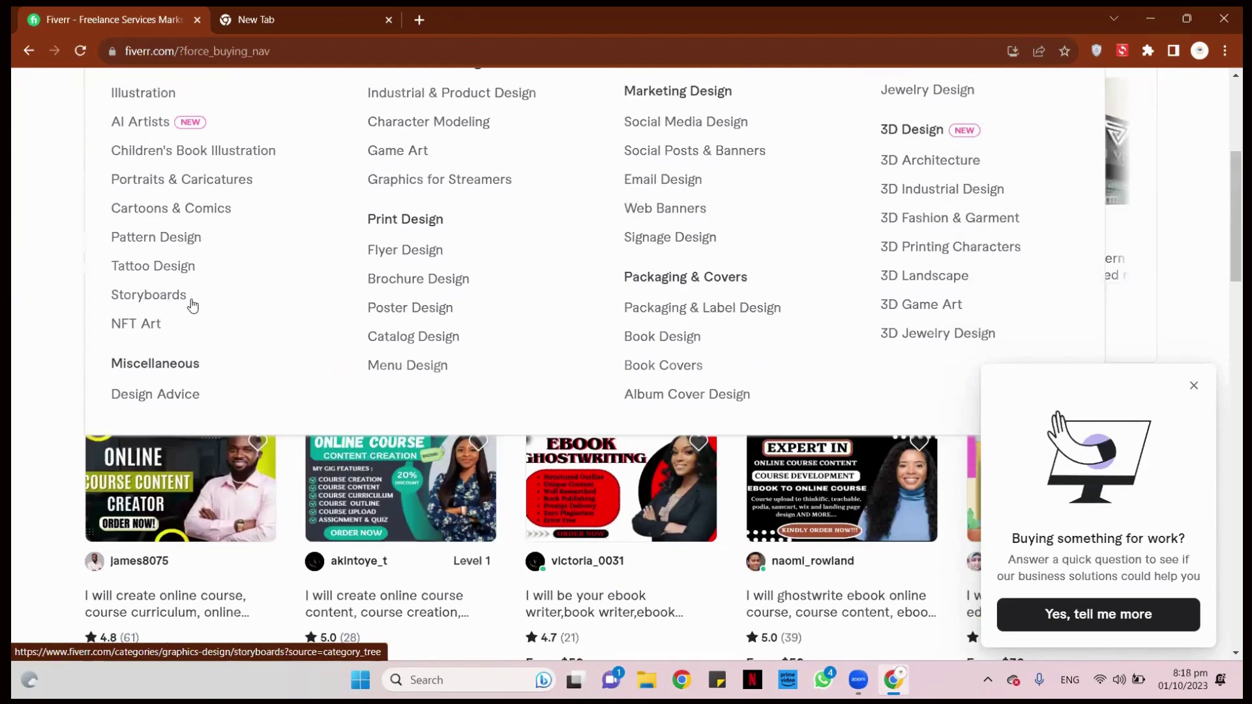
scroll(180, 323, down, 3)
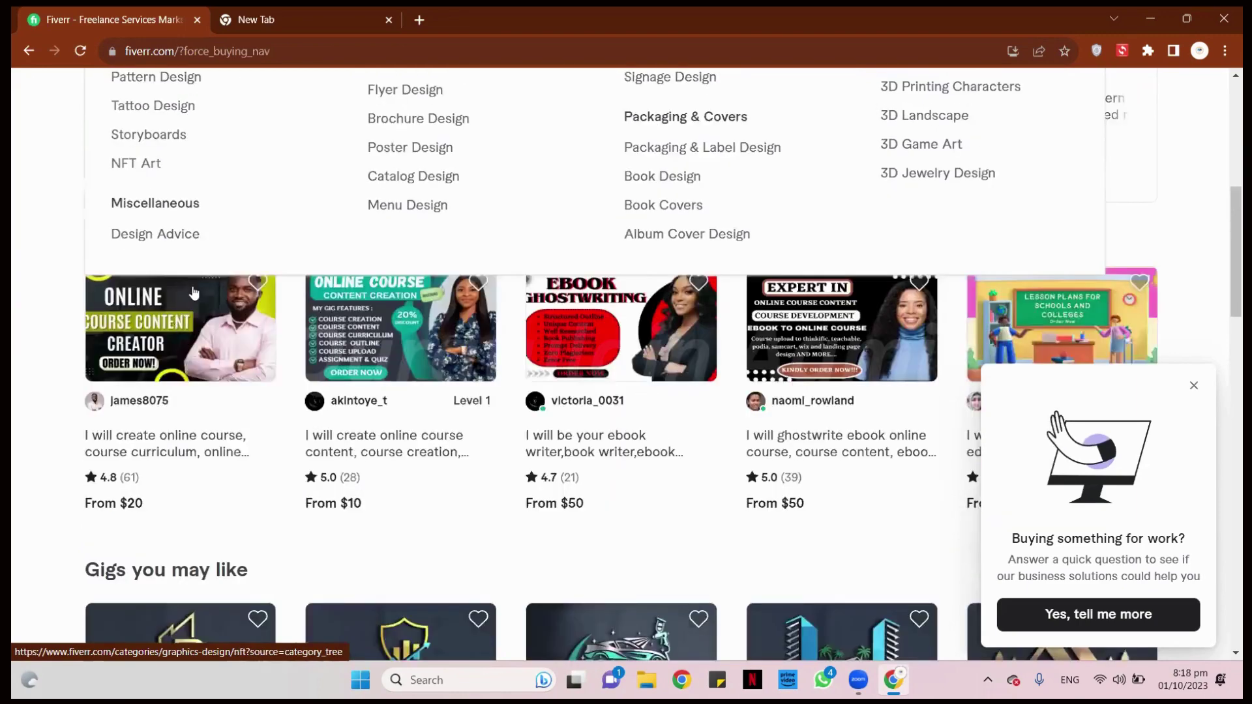
scroll(261, 254, up, 3)
scroll(156, 170, up, 5)
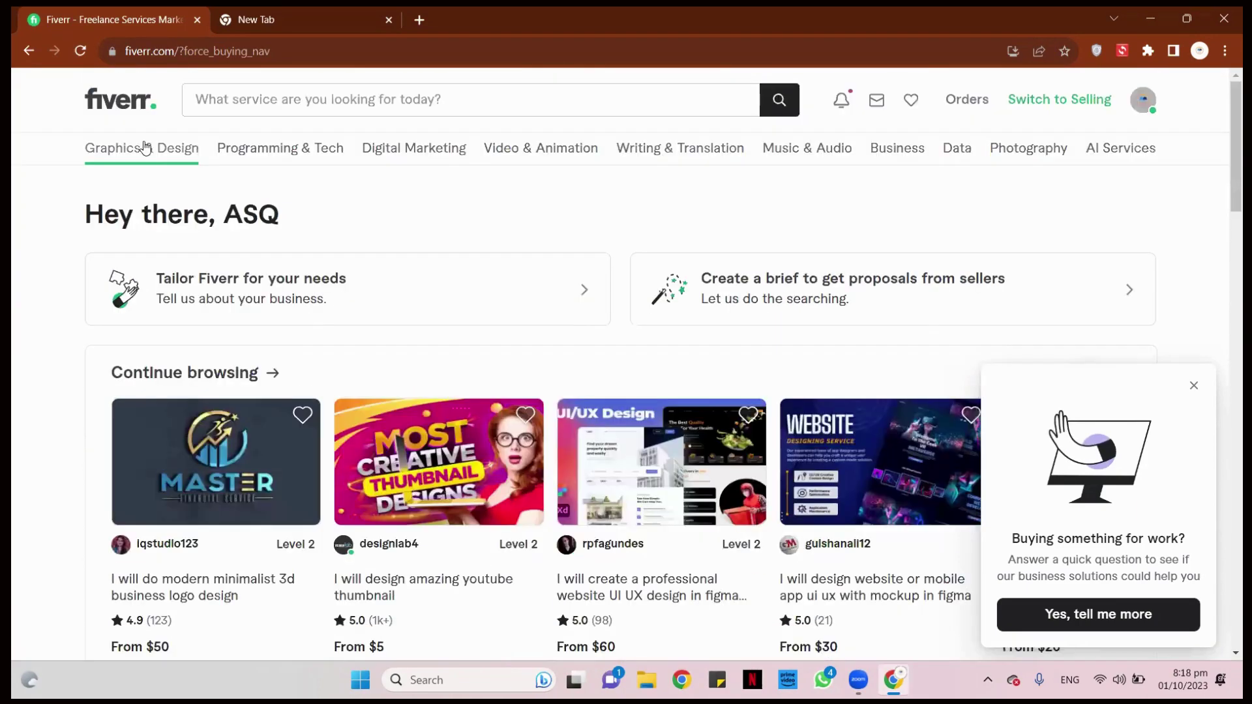
Review the Graphics & Design services for web and app, product and gaming, print, visual, marketing, and packaging and cover design.
scroll(391, 320, down, 1)
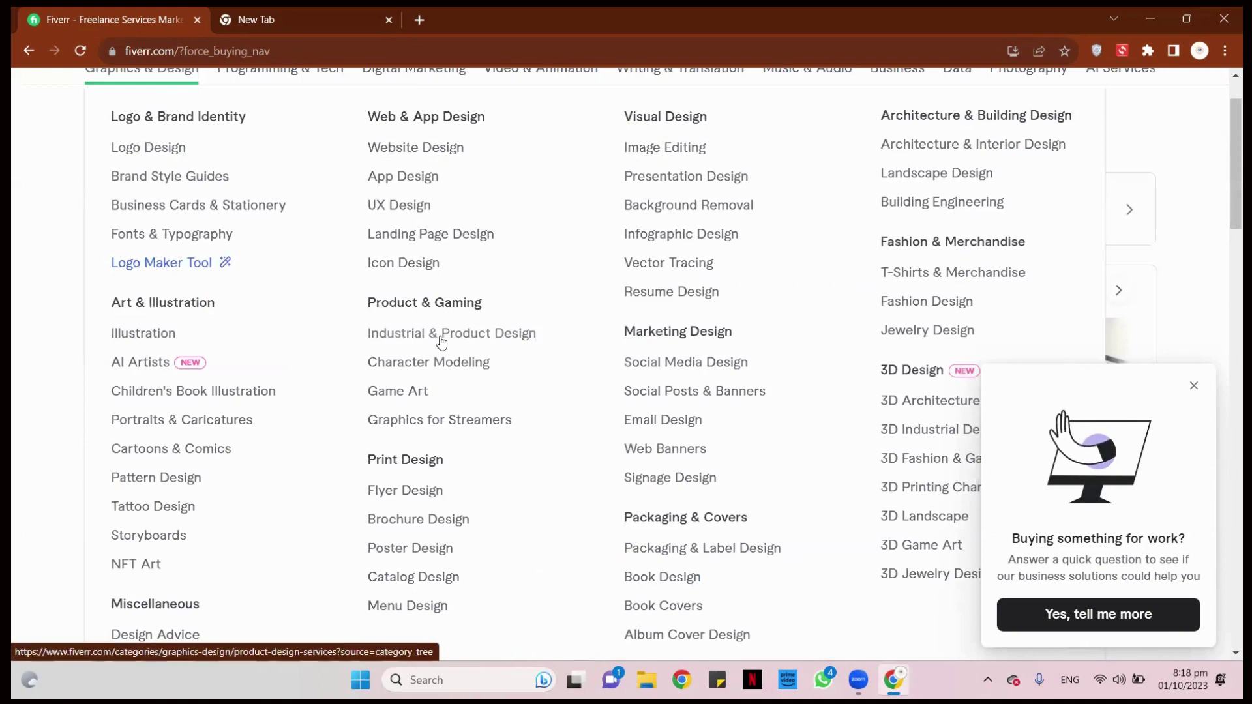
scroll(433, 352, down, 1)
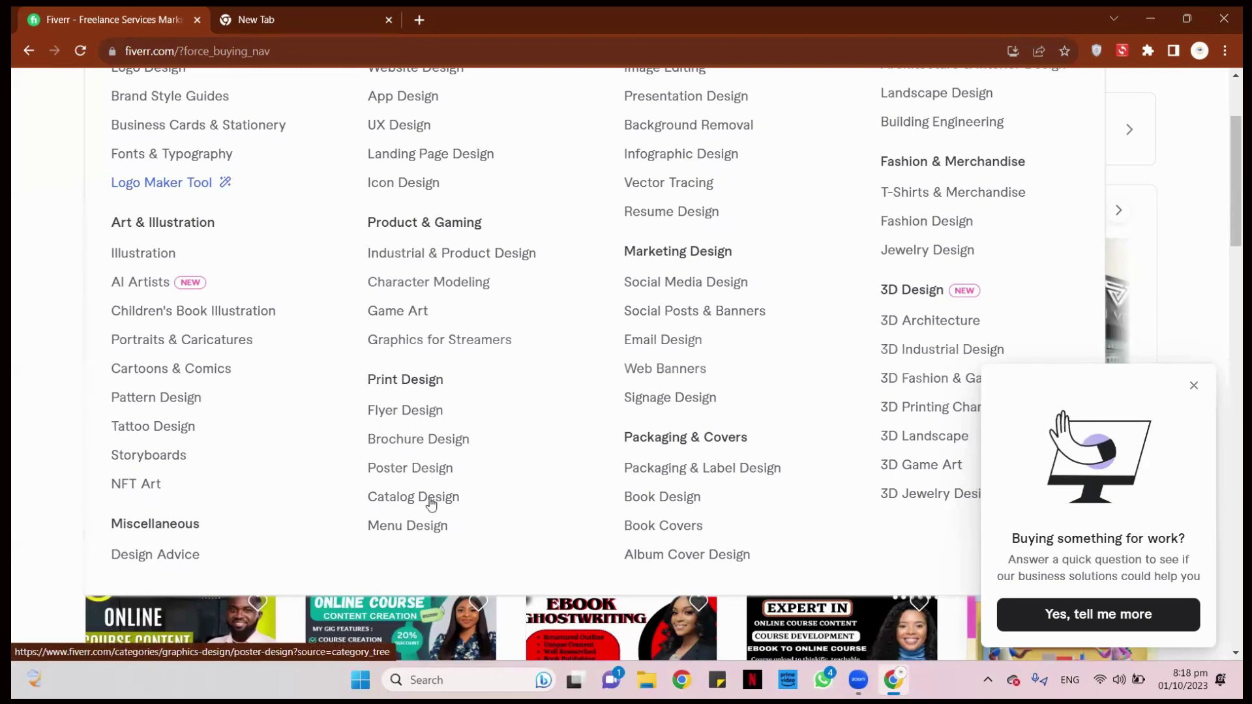
scroll(768, 416, up, 3)
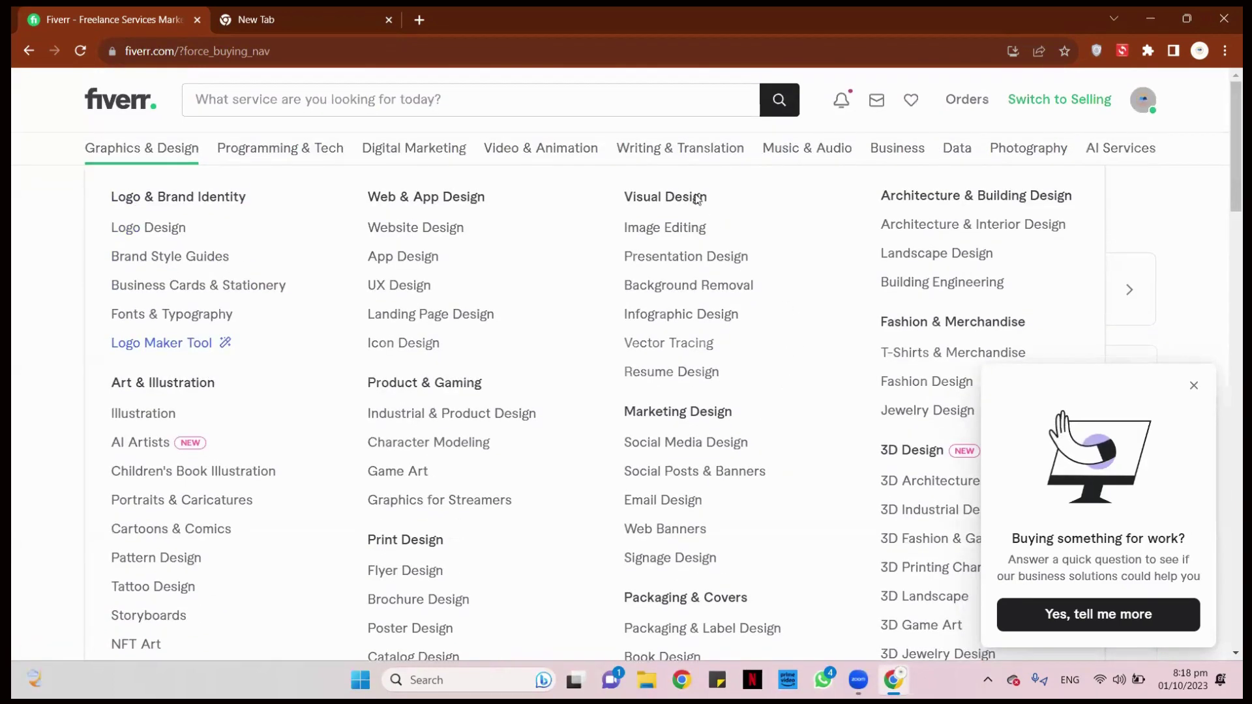
scroll(667, 378, down, 3)
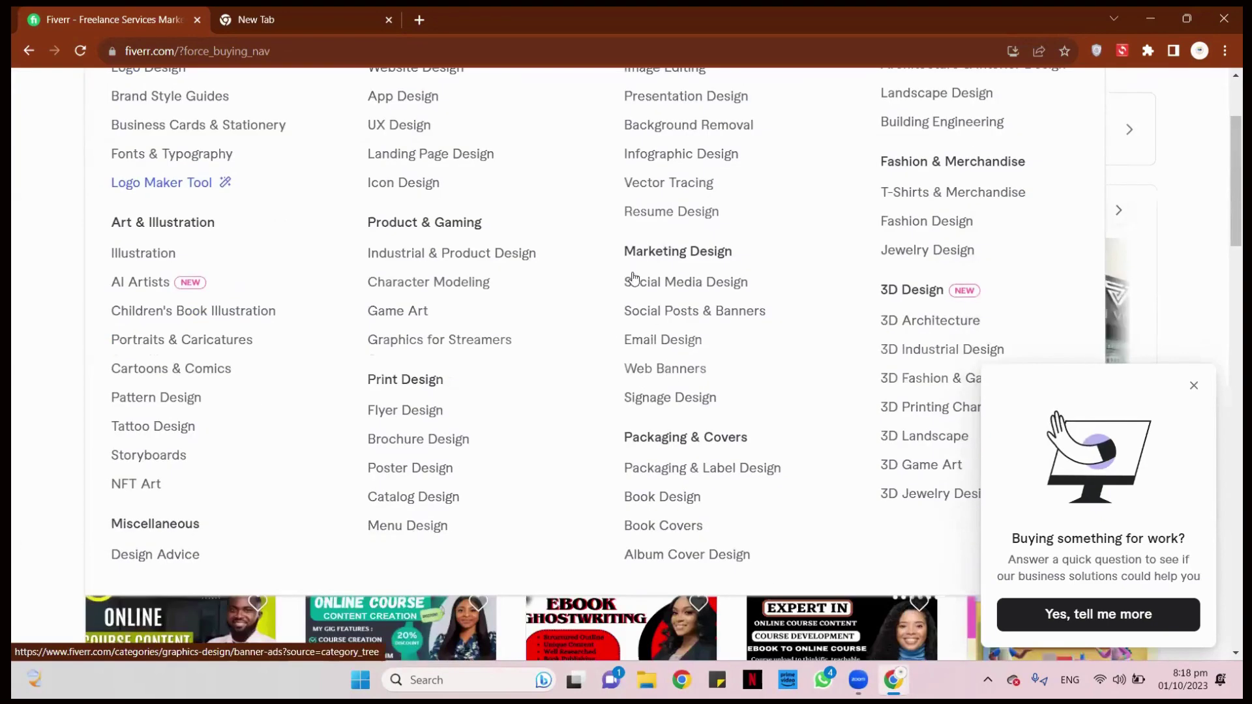
scroll(736, 318, down, 1)
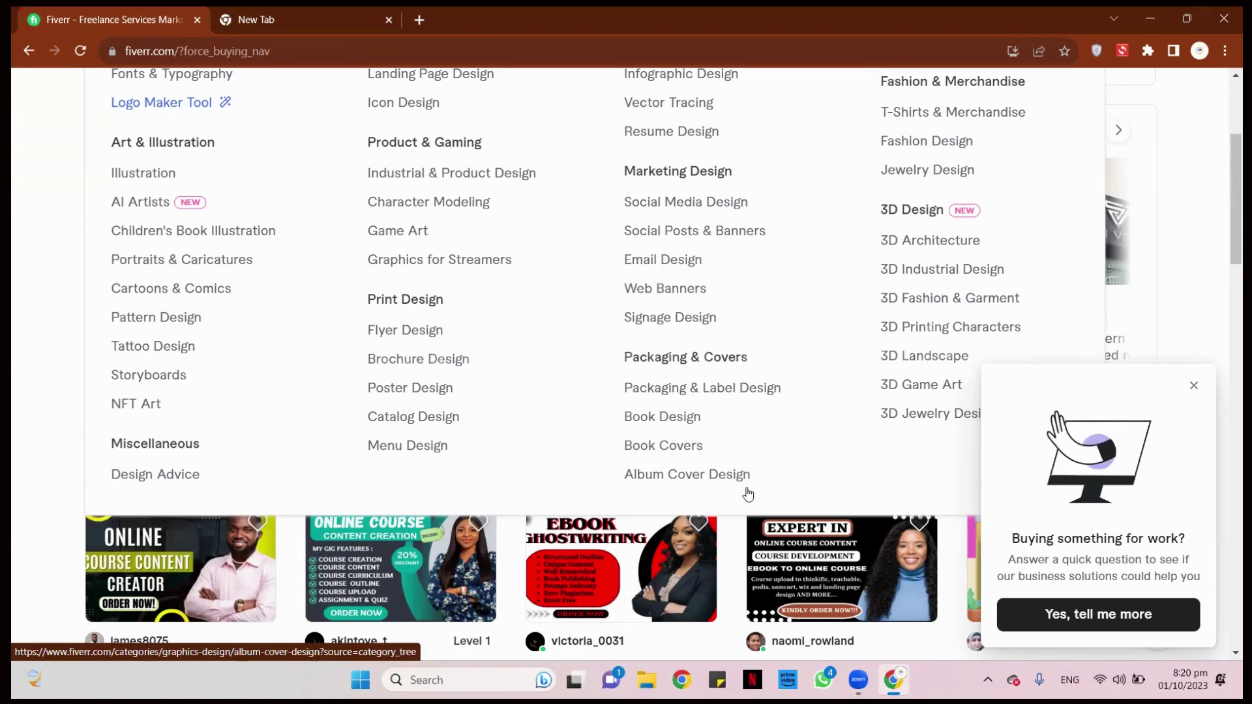
scroll(760, 421, up, 4)
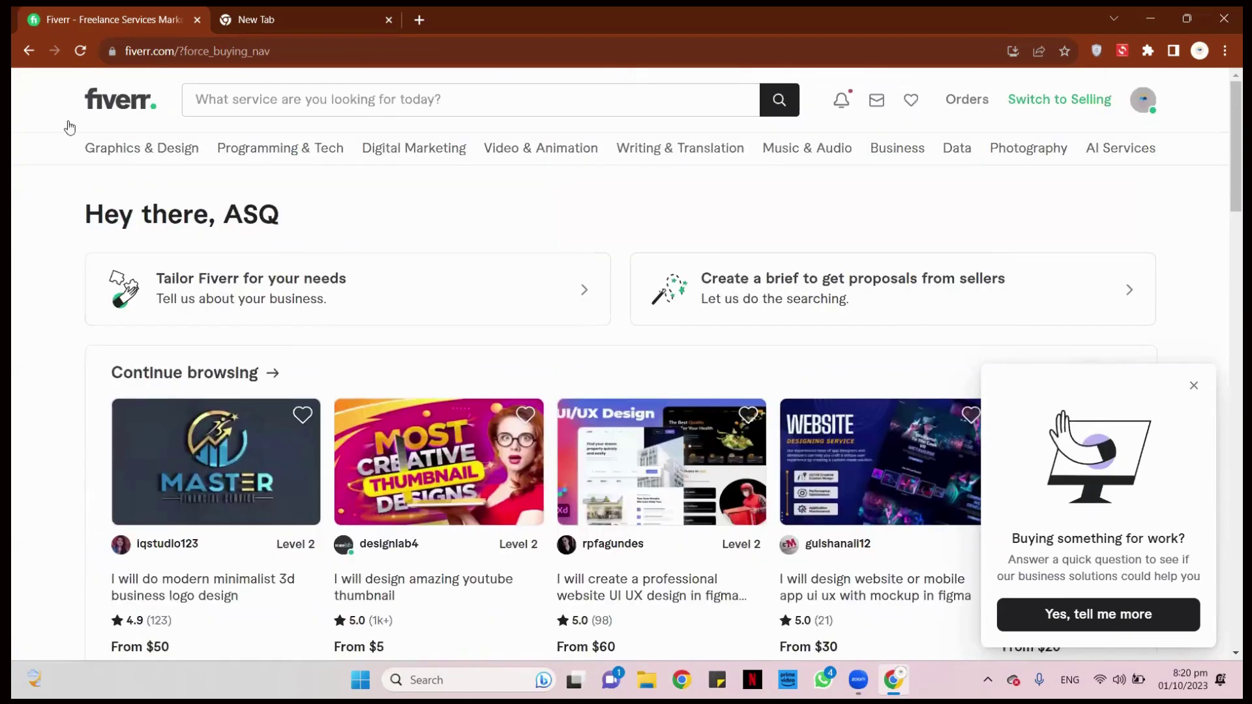
Examine the architecture and building, fashion and merchandise, and 3D design services within Fiverr's Graphics & Design category.
mouse_move(123, 147)
scroll(826, 282, down, 1)
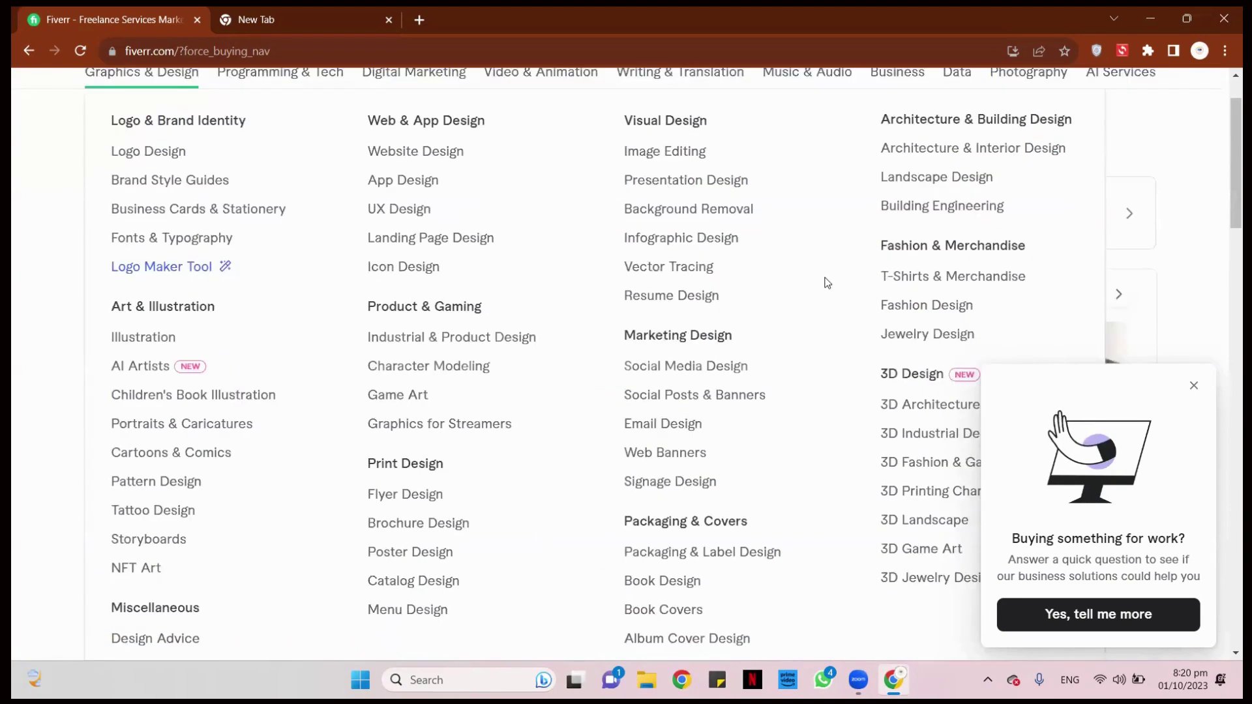
scroll(889, 234, down, 1)
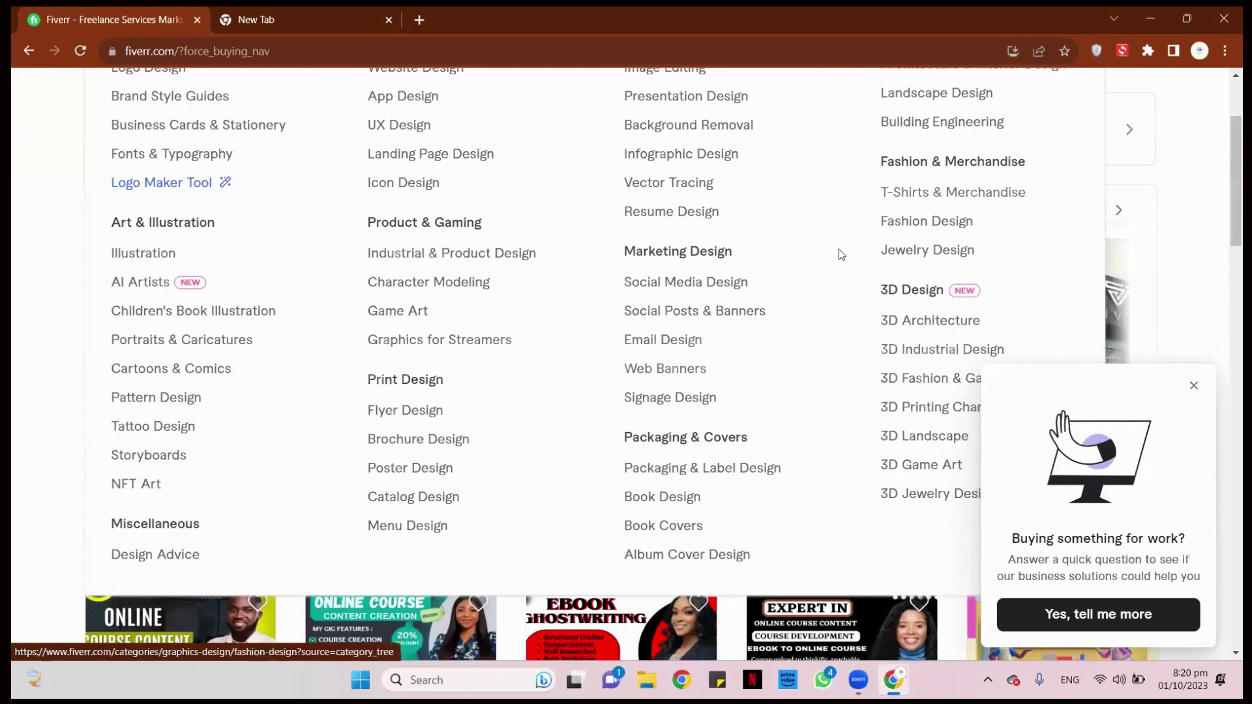
scroll(842, 254, down, 1)
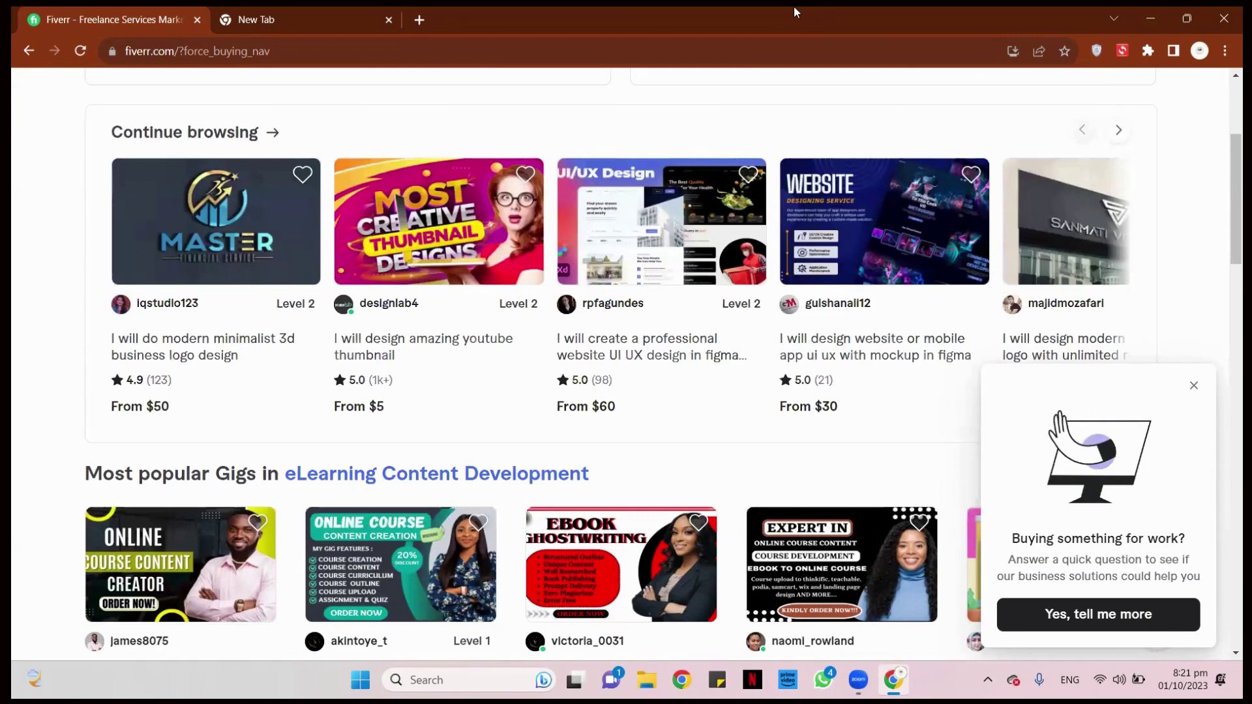
Open canva.com in the blank tab to view its home page, and close that tab again.
click(357, 21)
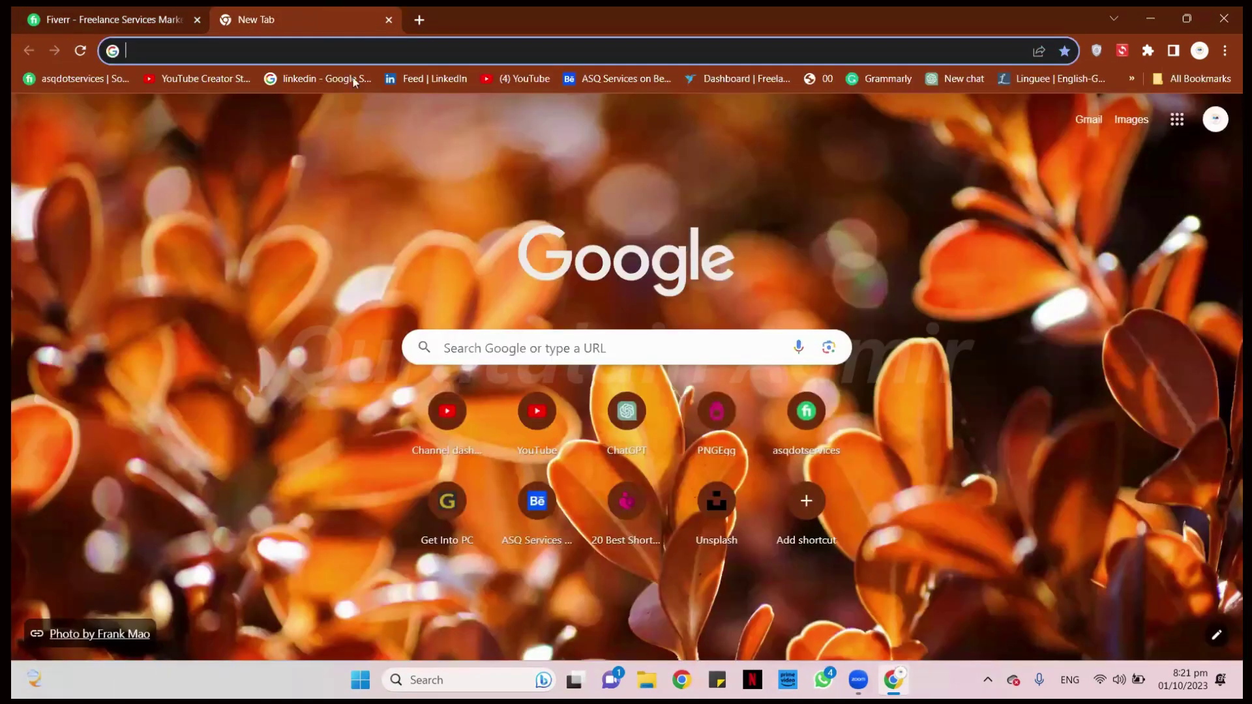
click(366, 47)
text(C)
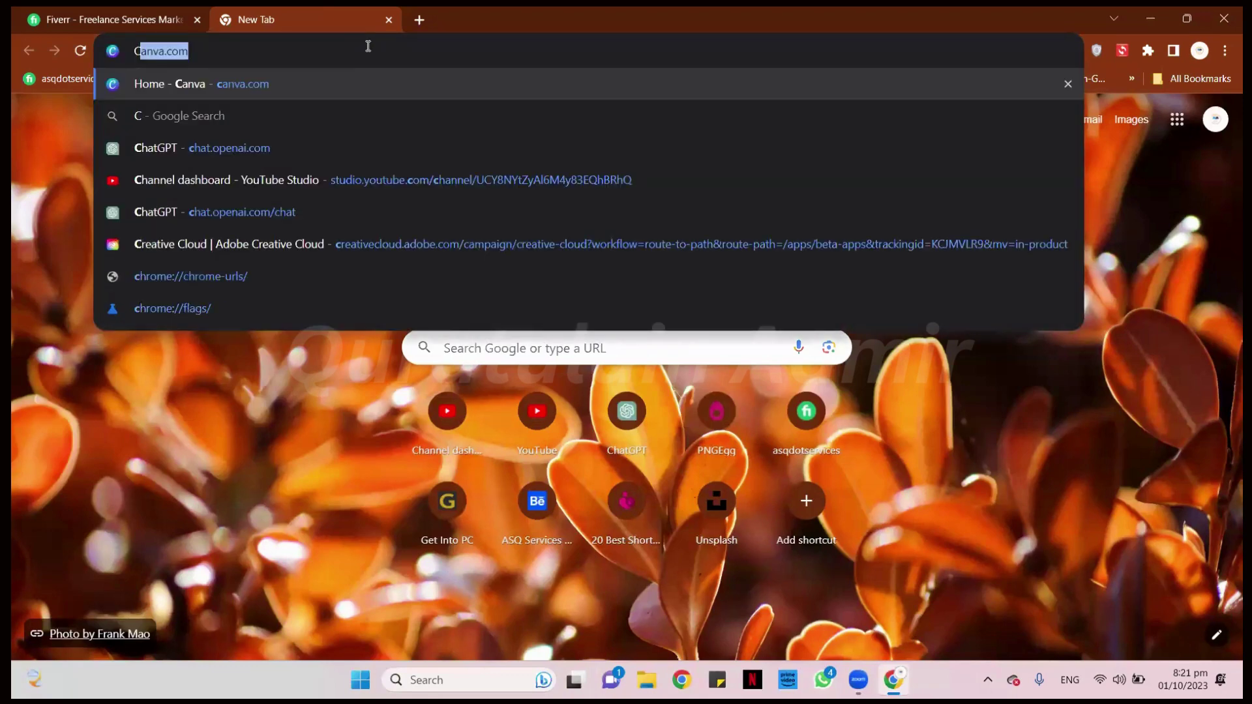
key(Return)
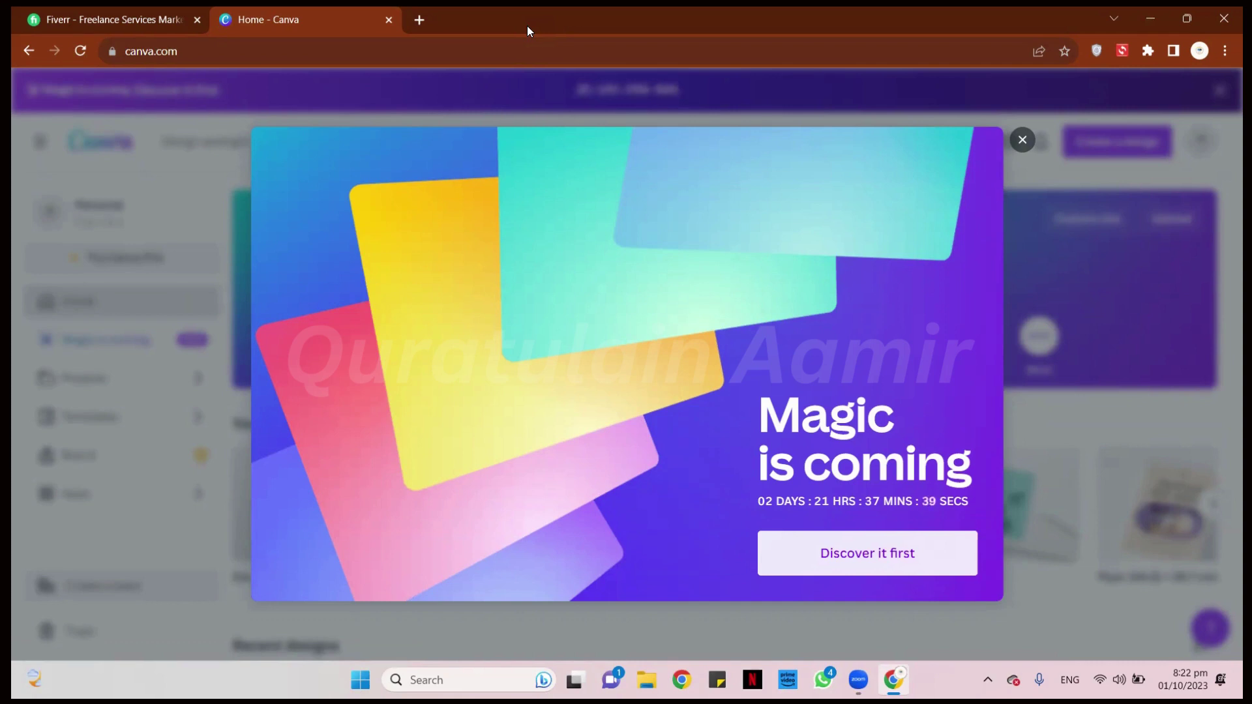
click(390, 19)
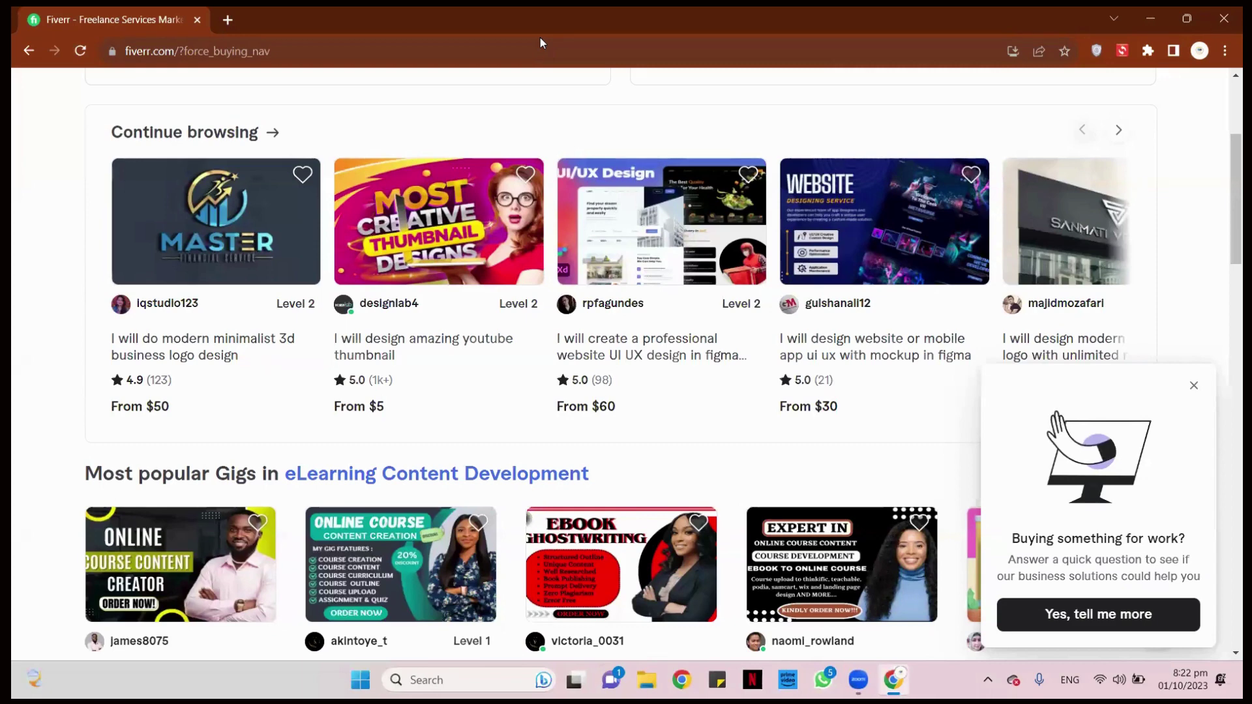
Return to the desktop and launch Adobe Illustrator 2021 from its shortcut.
click(1187, 18)
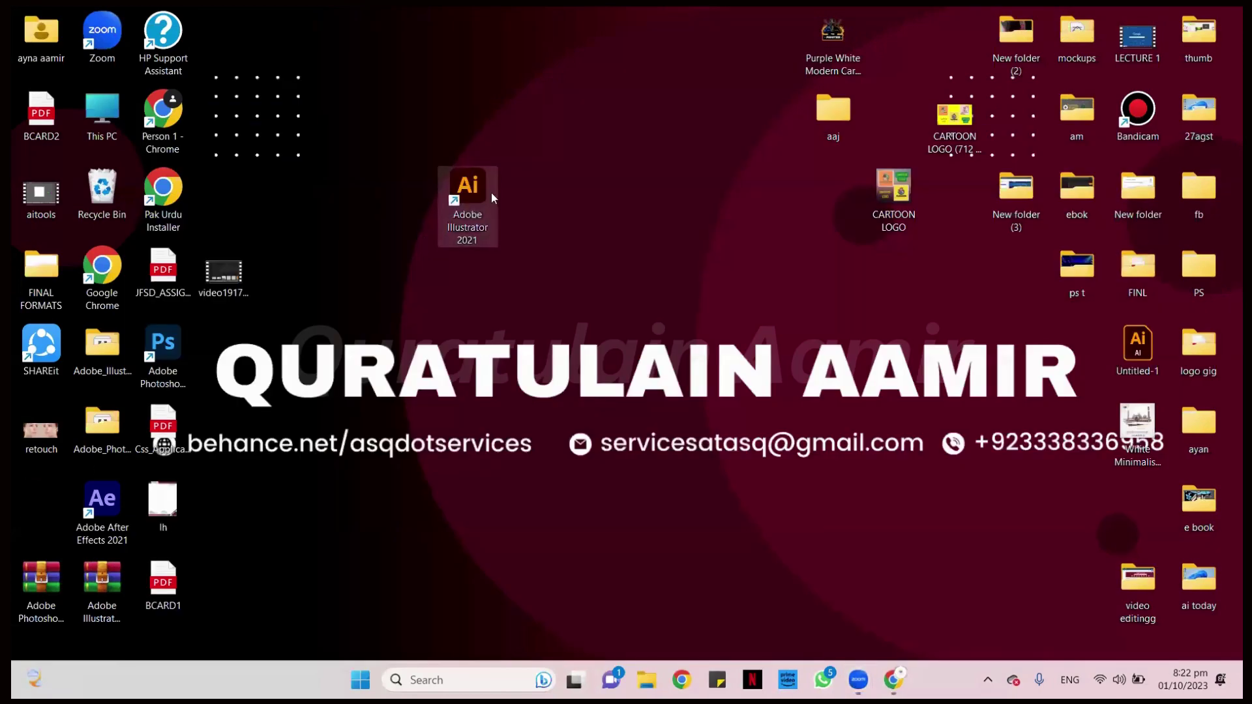
click(492, 193)
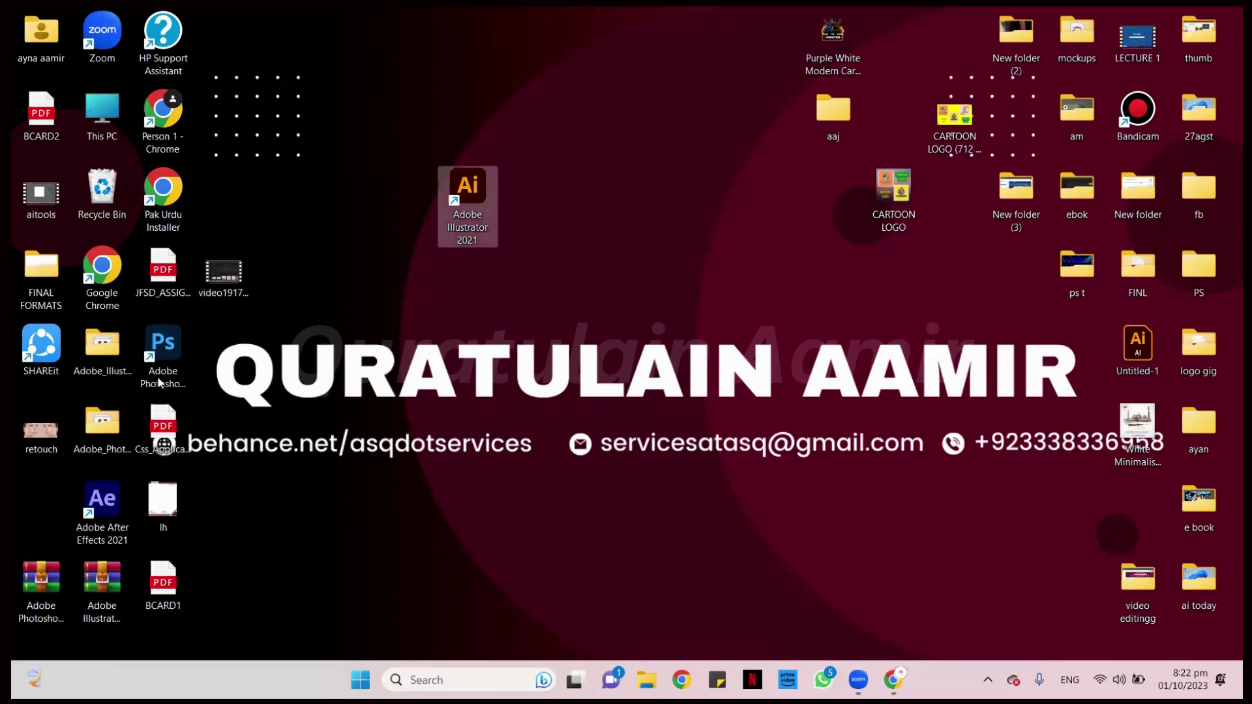
click(453, 293)
double_click(468, 190)
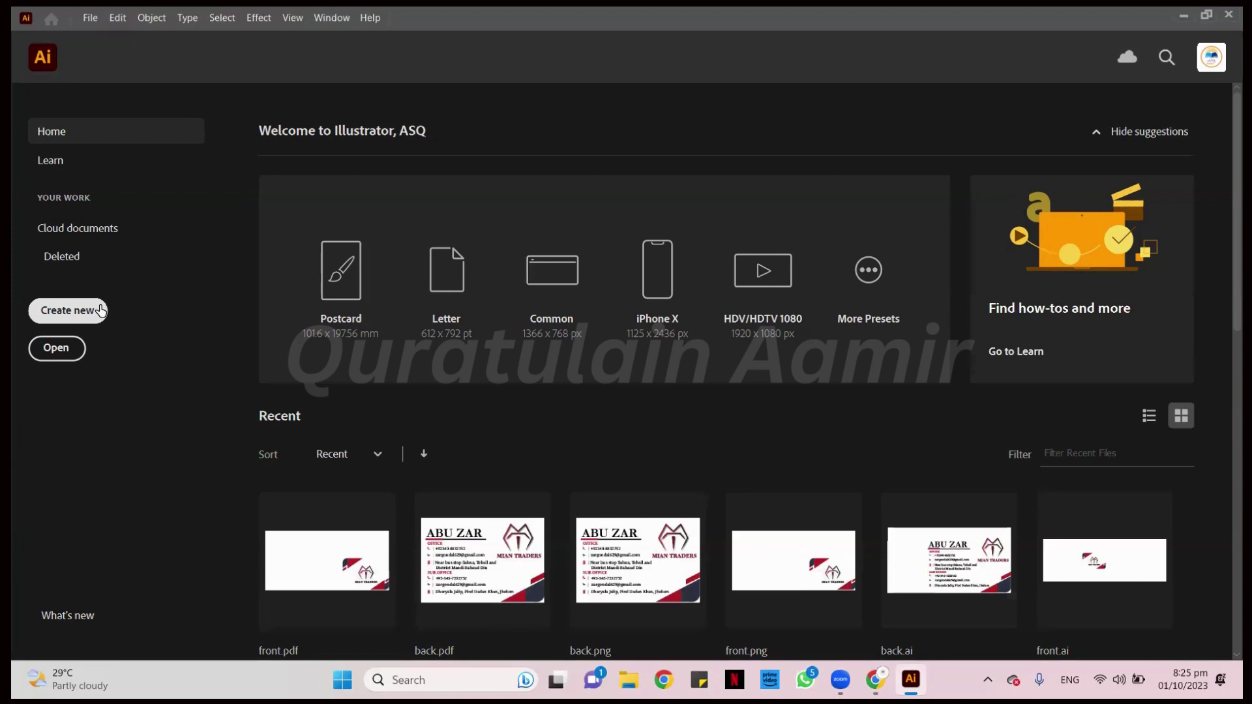
Create a new 500 x 500 px document in Illustrator from the recent custom preset.
click(101, 310)
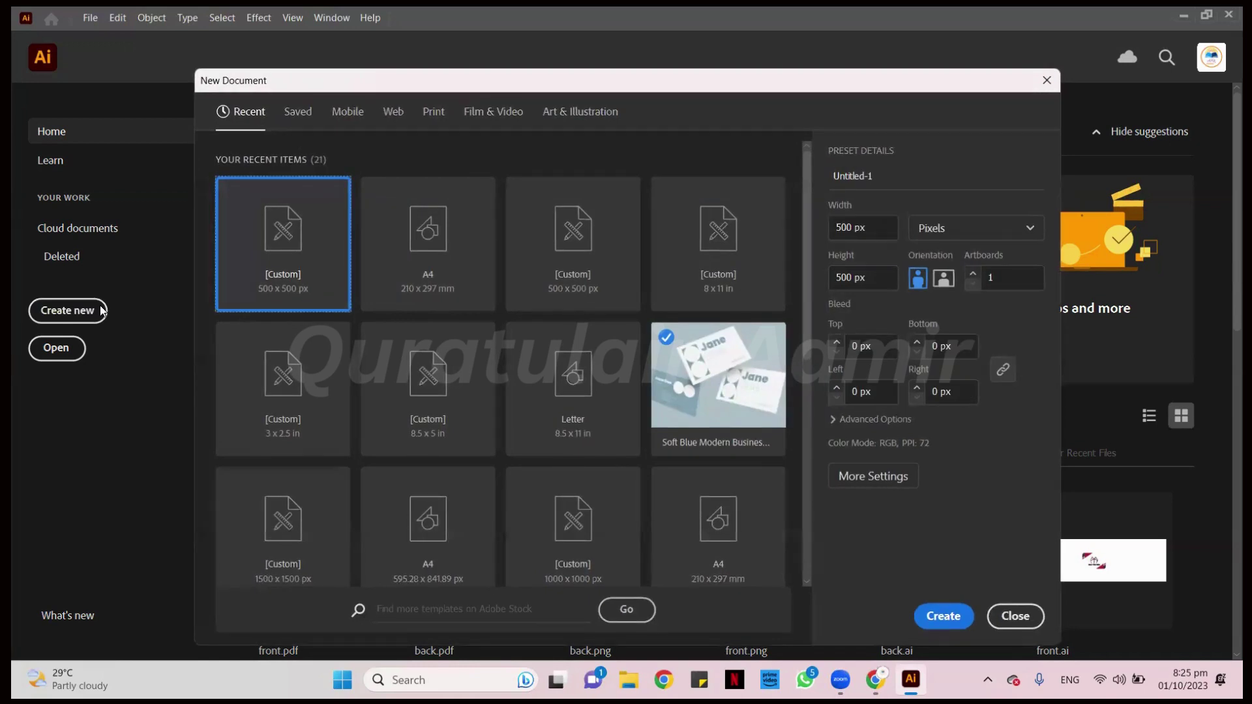
click(926, 620)
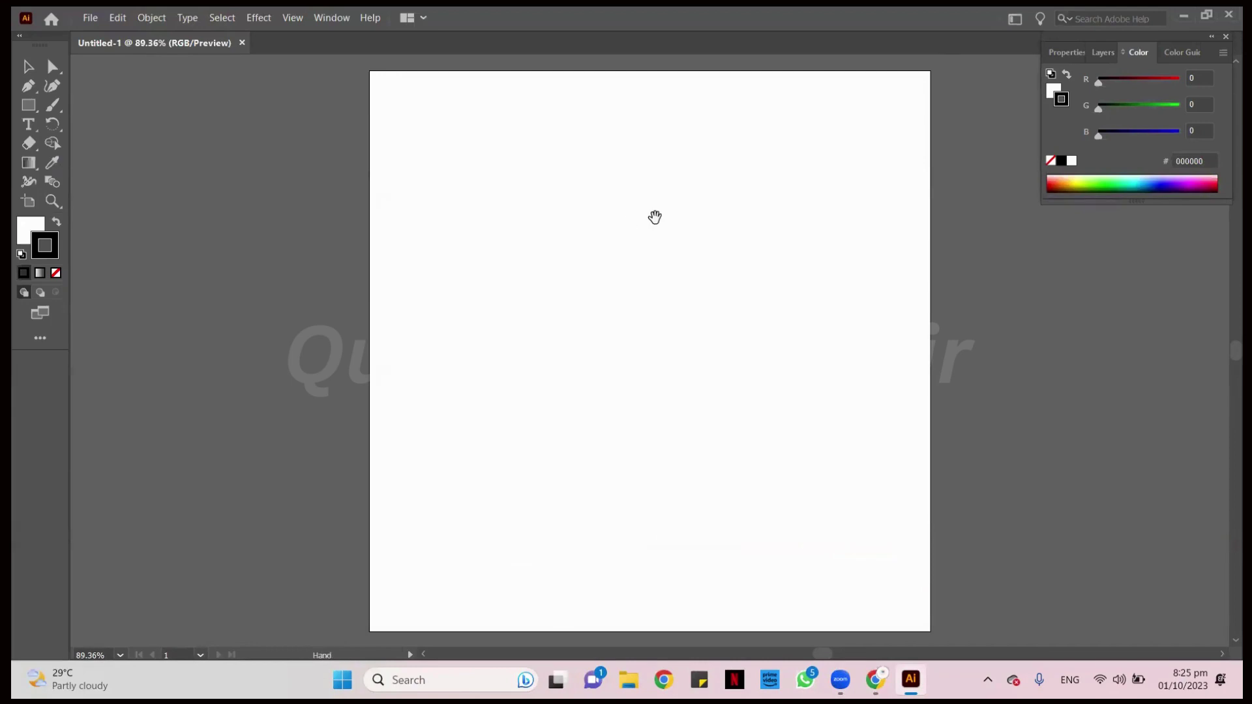
drag(654, 215, 596, 221)
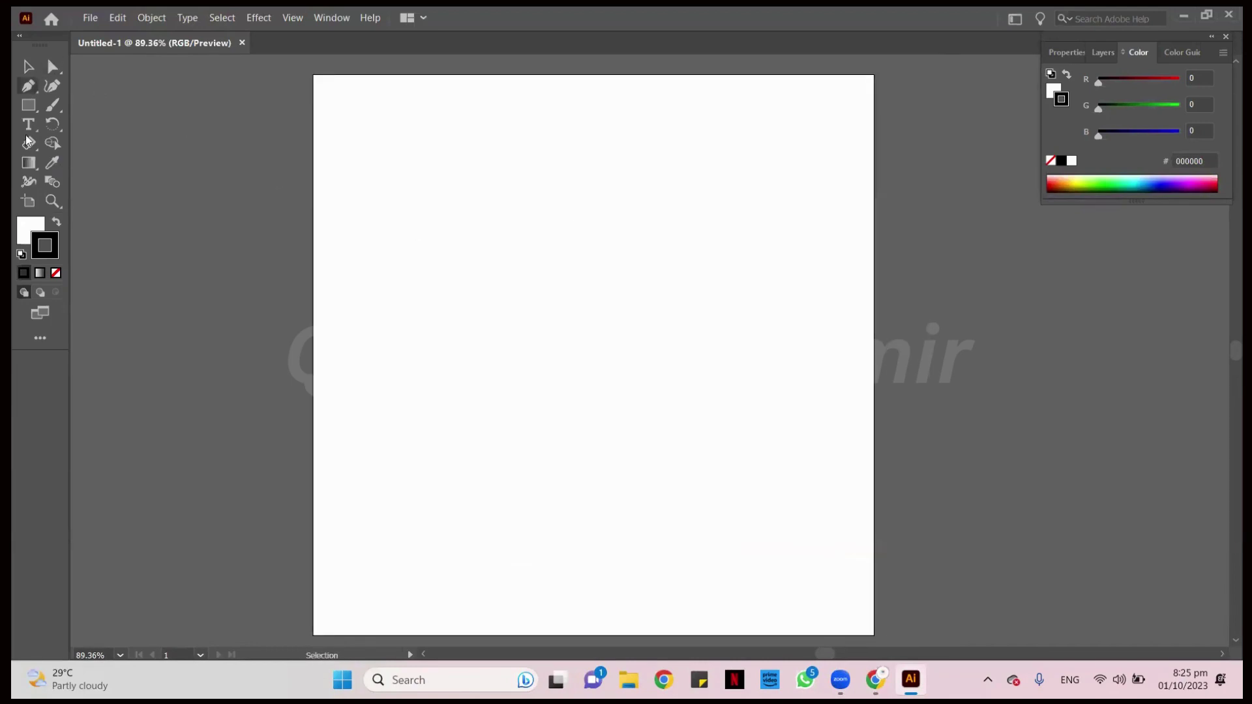
Draw a tiny circle in the upper part of the artboard with the Ellipse tool.
right_click(28, 104)
click(87, 125)
drag(501, 236, 504, 239)
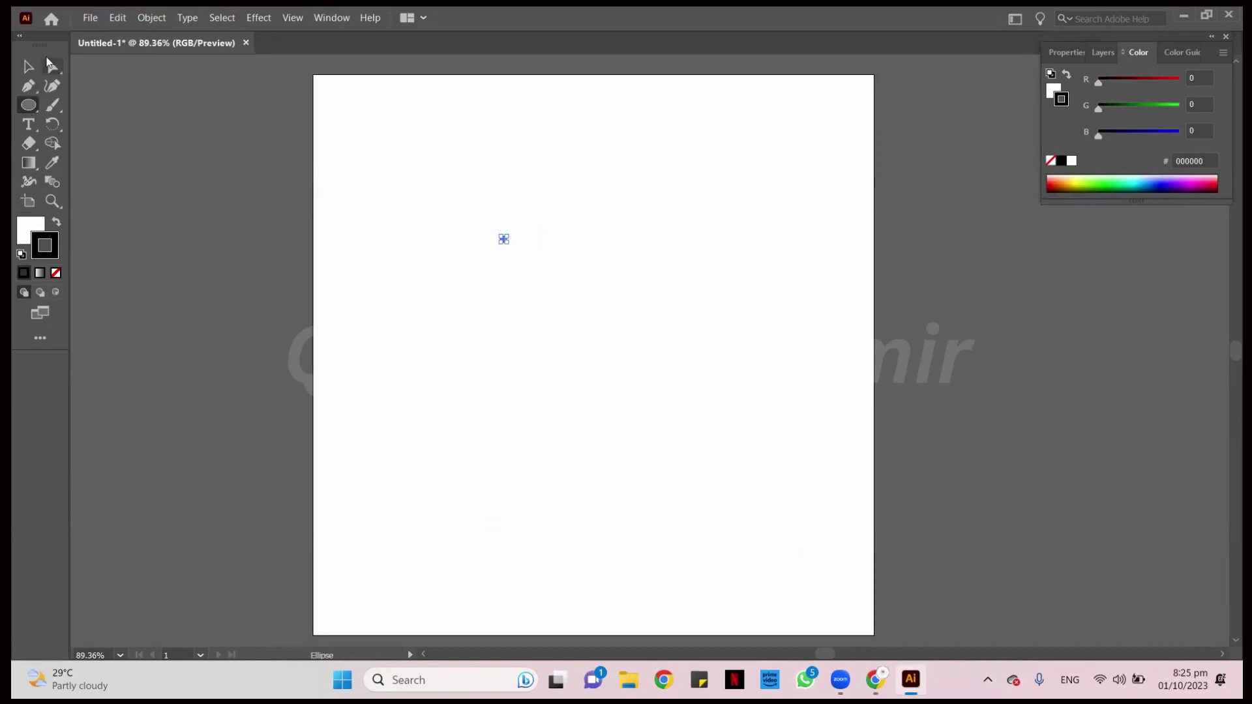
Give the tiny circle a solid black fill and no stroke, and deselect it.
click(29, 66)
click(24, 226)
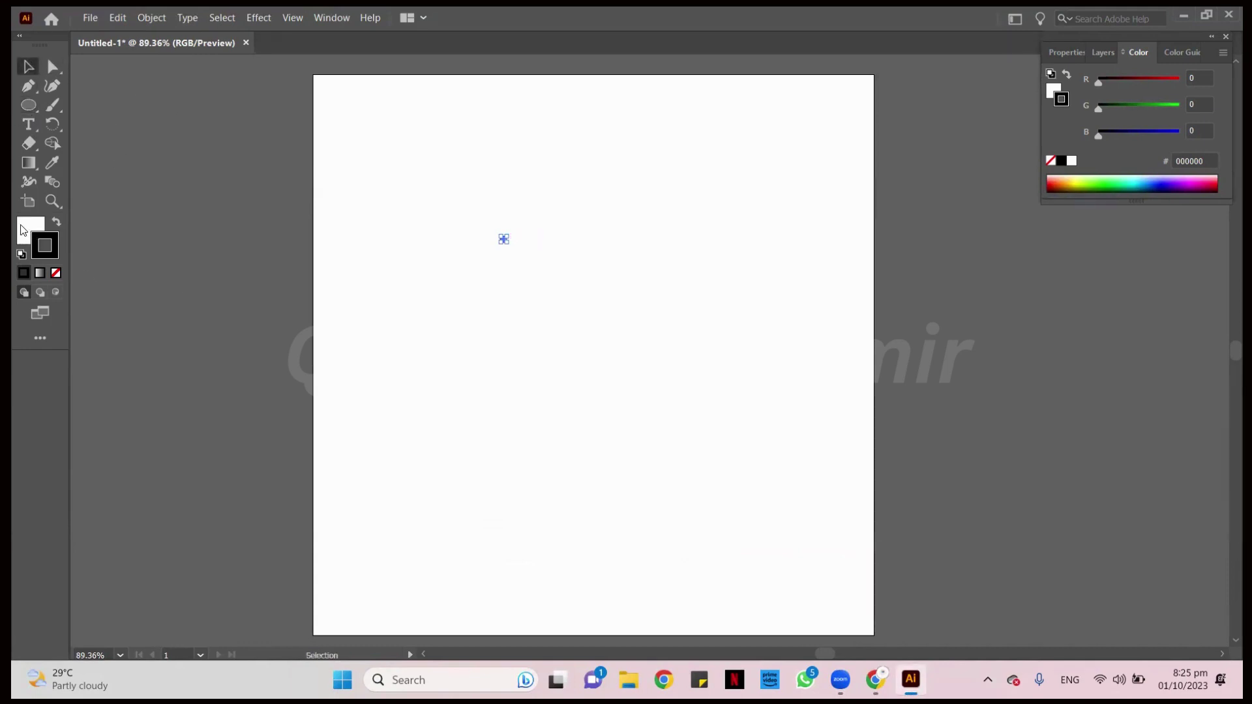
click(55, 273)
click(456, 180)
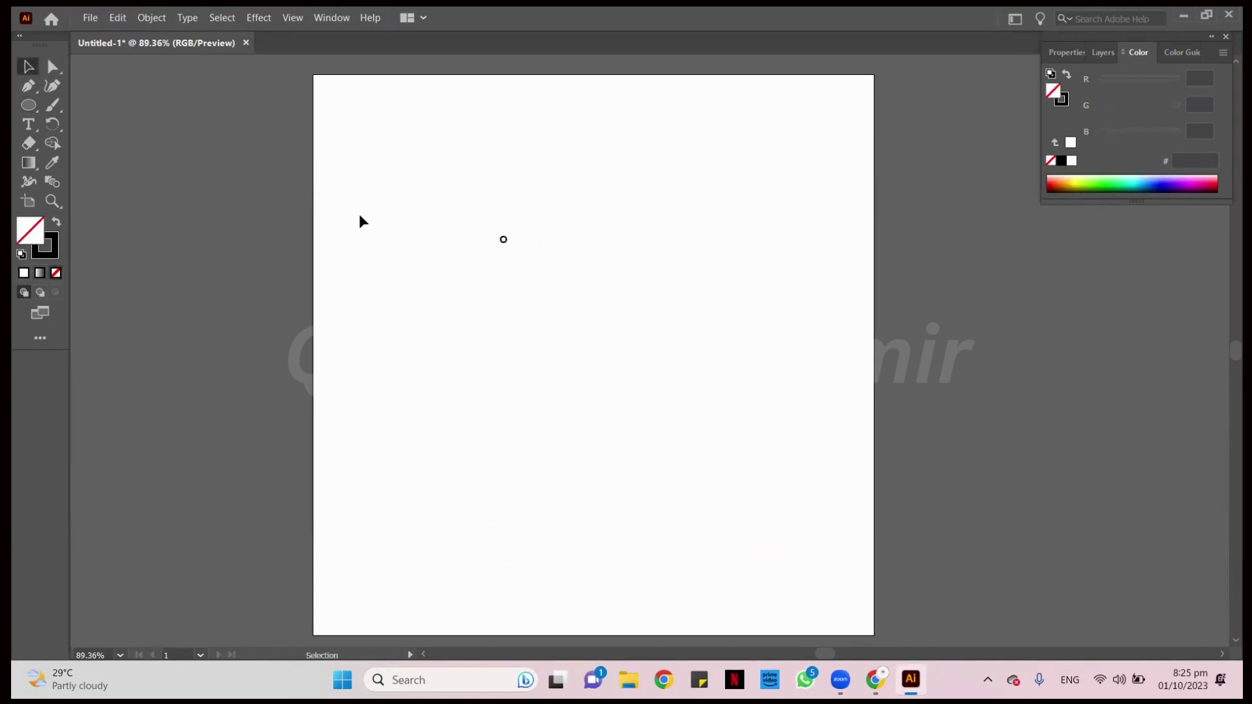
click(57, 222)
click(503, 243)
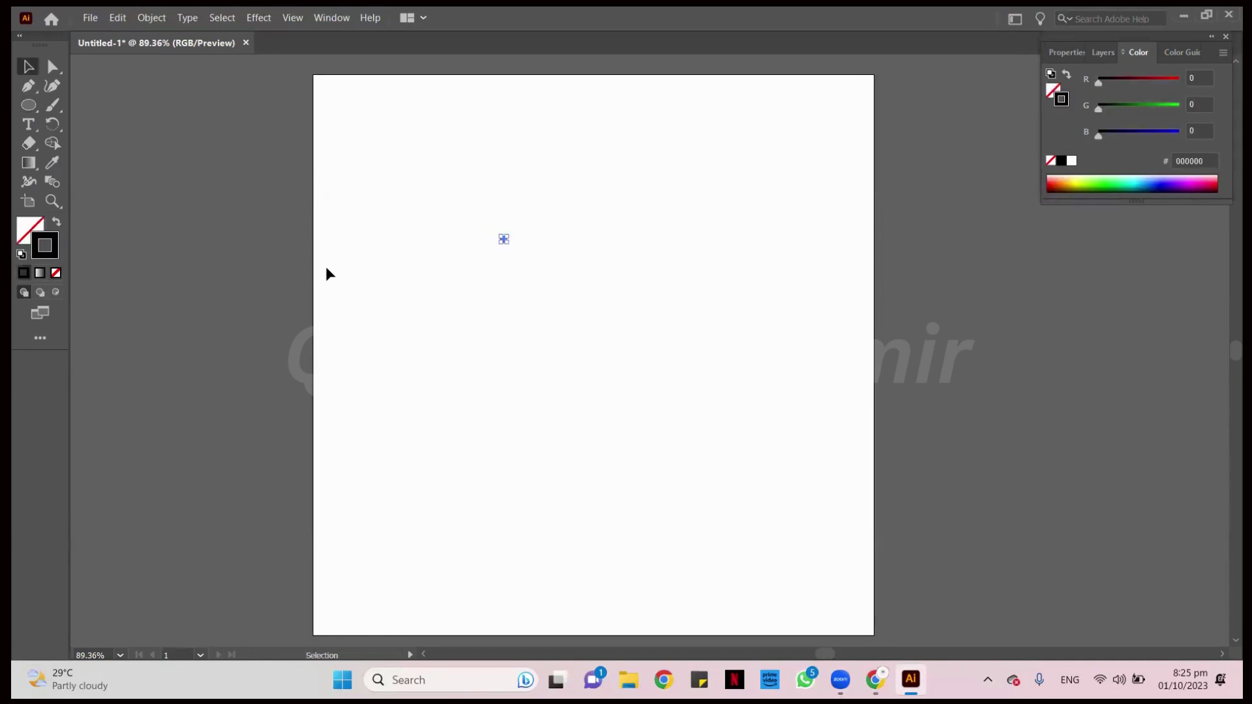
click(57, 222)
click(491, 261)
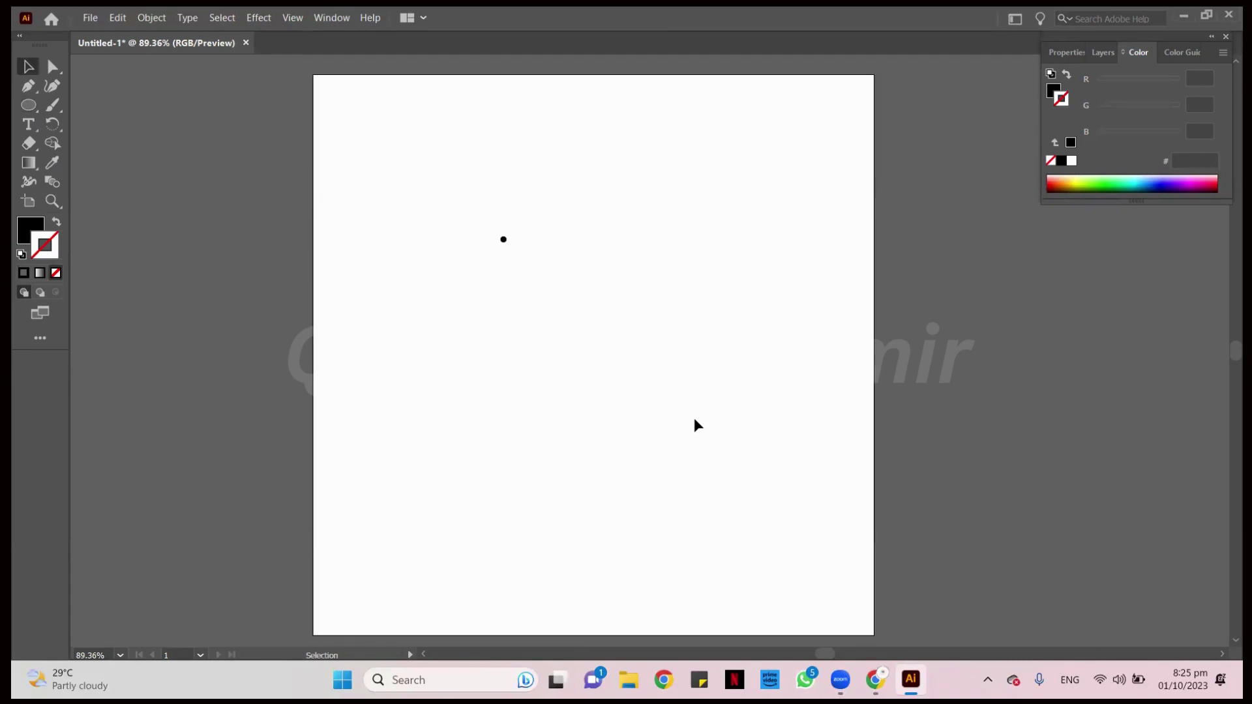
Inspect the black circle's edge and fill at extreme magnification, up to 51000%, and compare it with the full artboard view.
scroll(499, 243, up, 10)
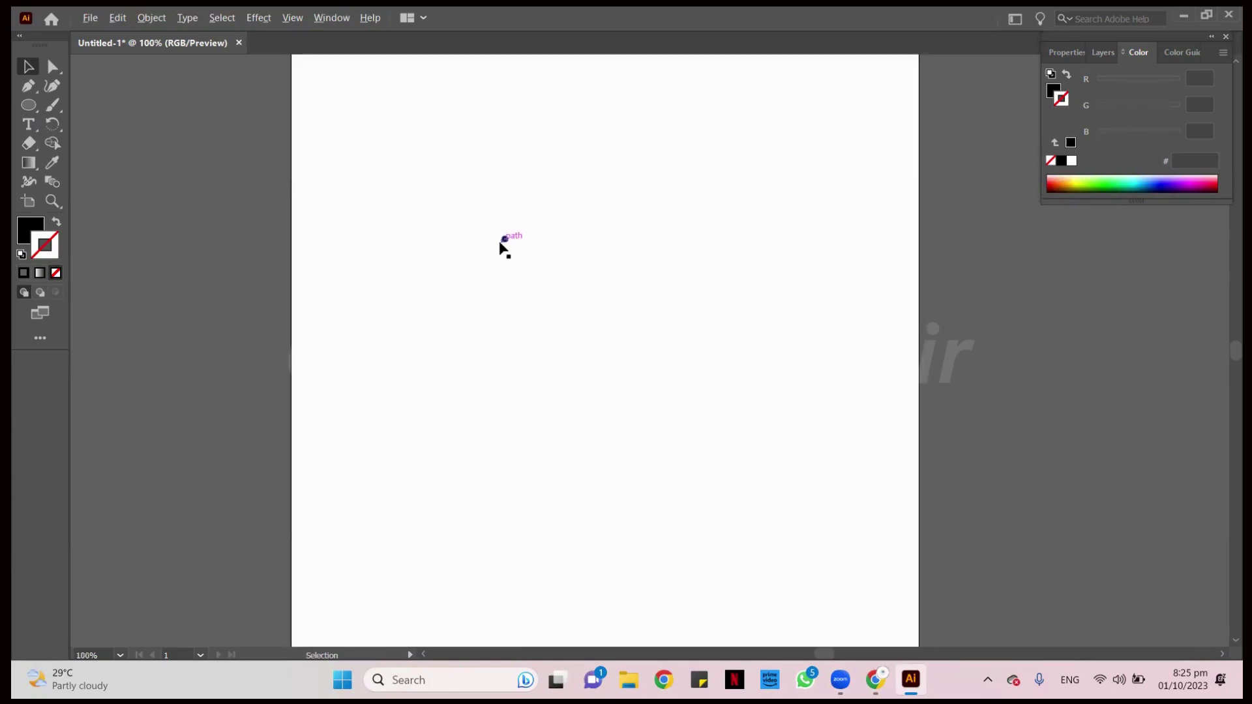
scroll(507, 233, up, 10)
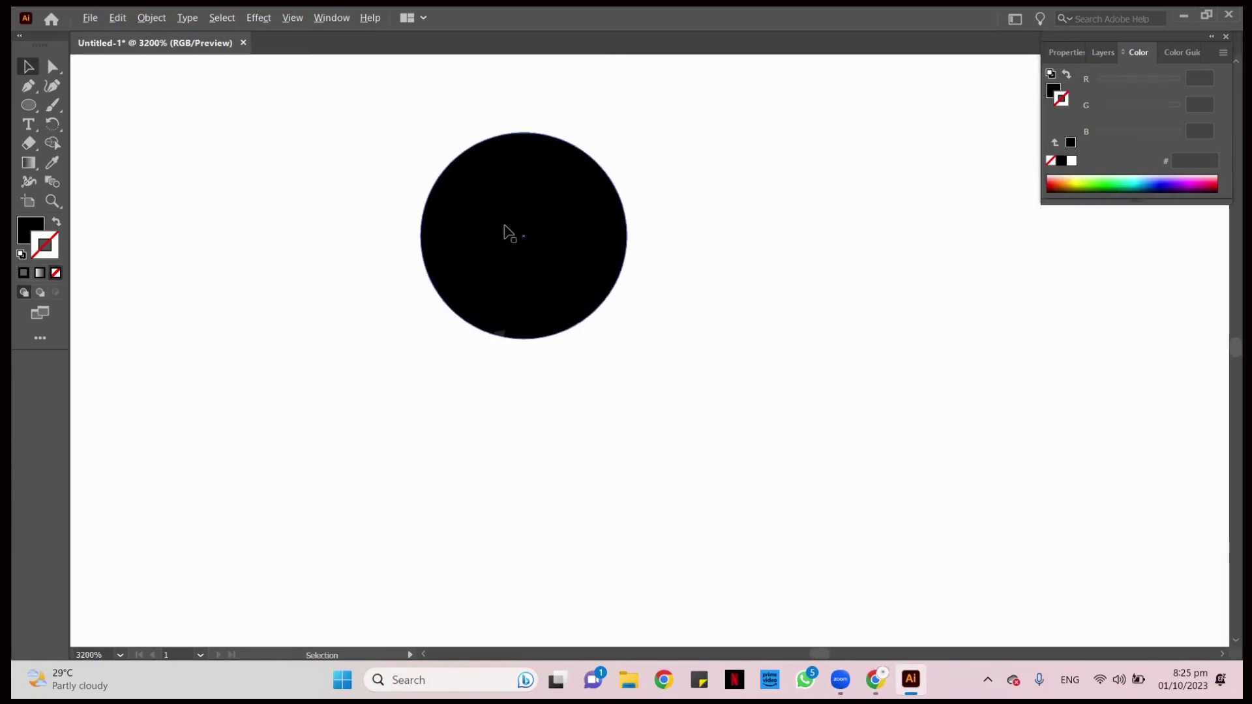
drag(528, 240, 651, 336)
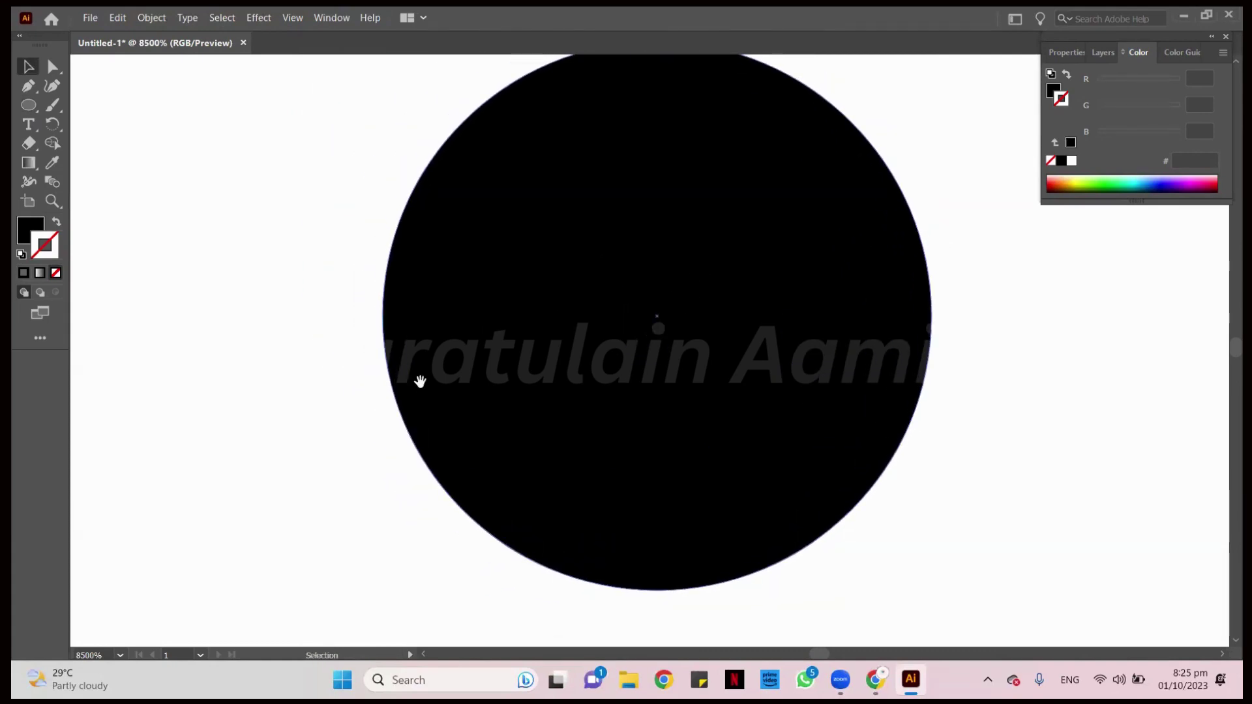
drag(441, 332, 442, 363)
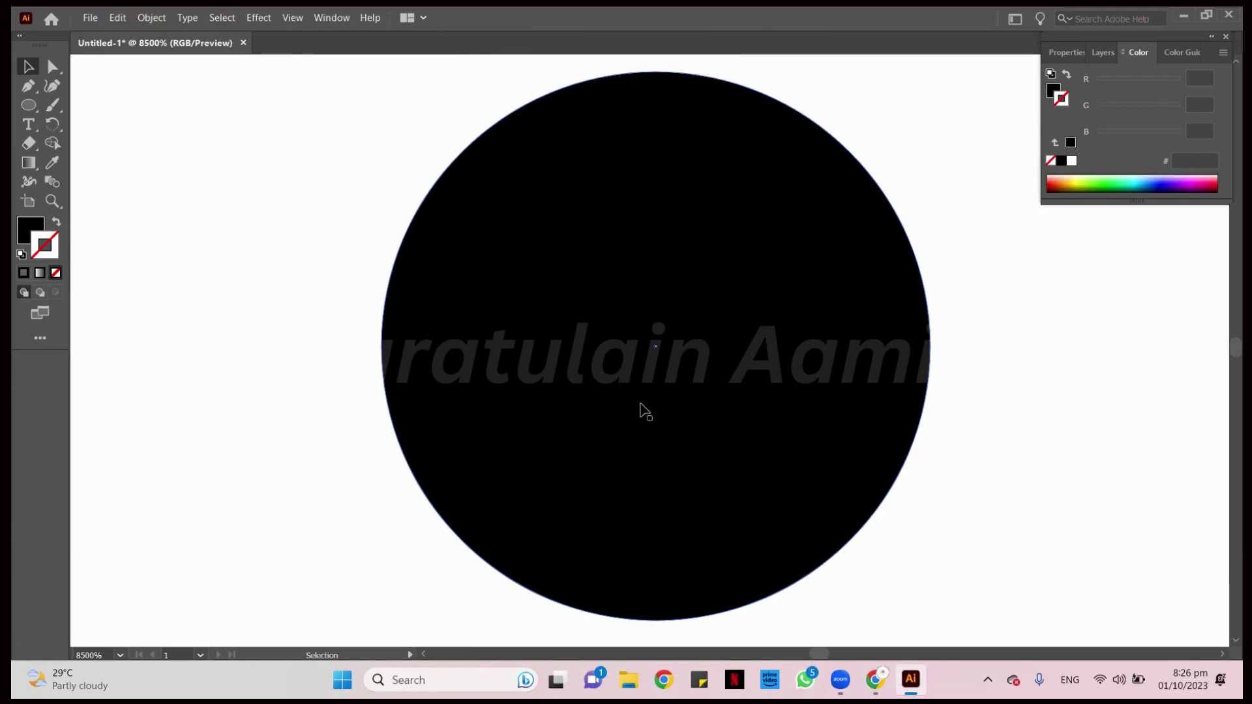
scroll(637, 363, up, 1)
scroll(665, 369, up, 1)
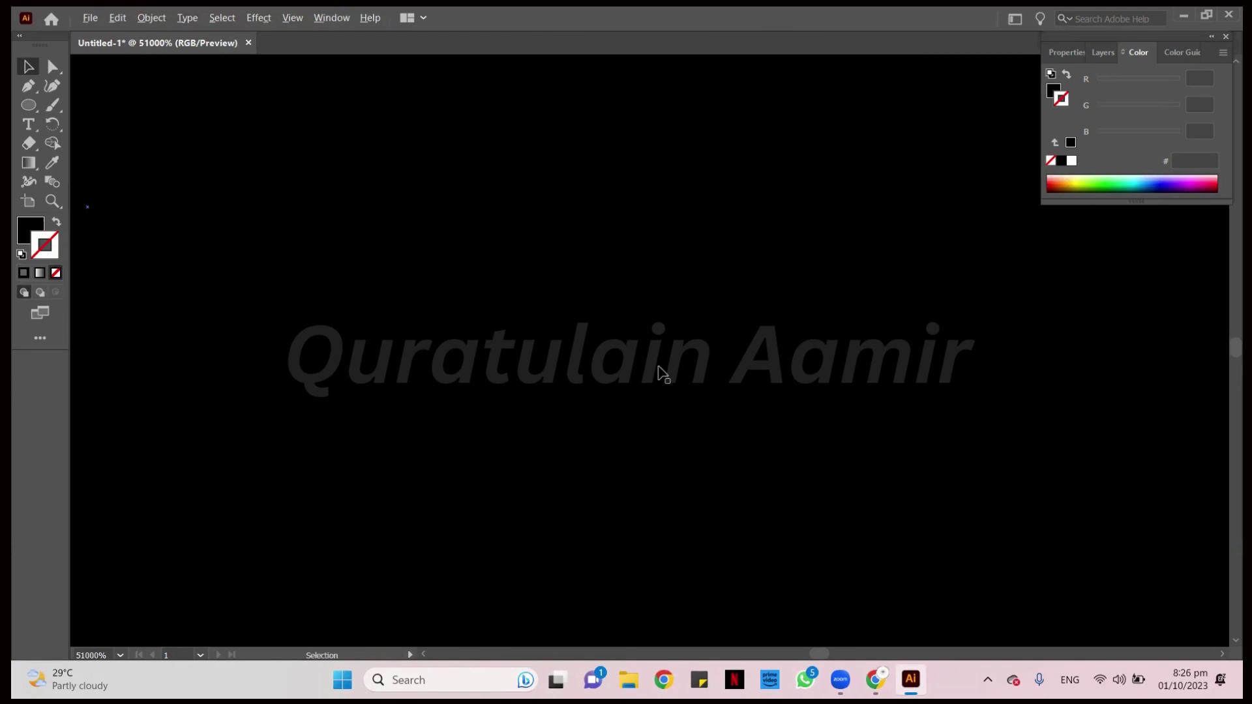
scroll(658, 369, down, 3)
scroll(659, 365, down, 4)
scroll(655, 355, up, 3)
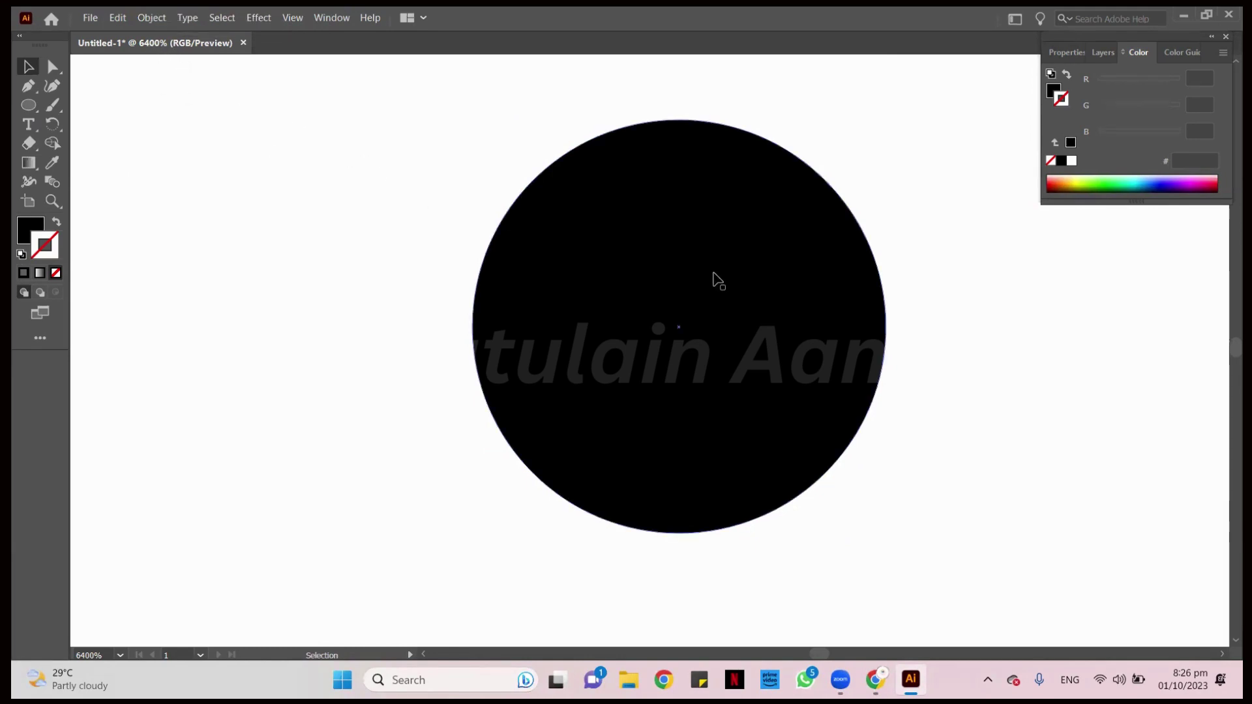
click(642, 237)
scroll(646, 235, down, 2)
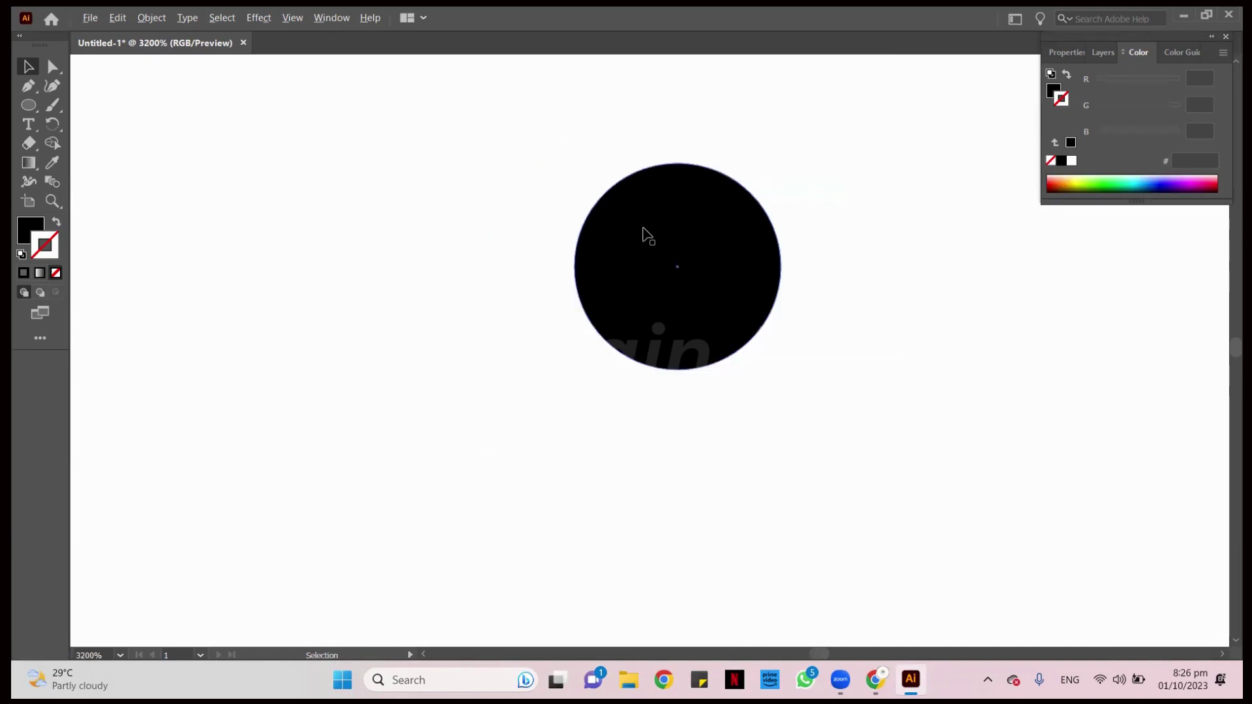
scroll(650, 238, down, 10)
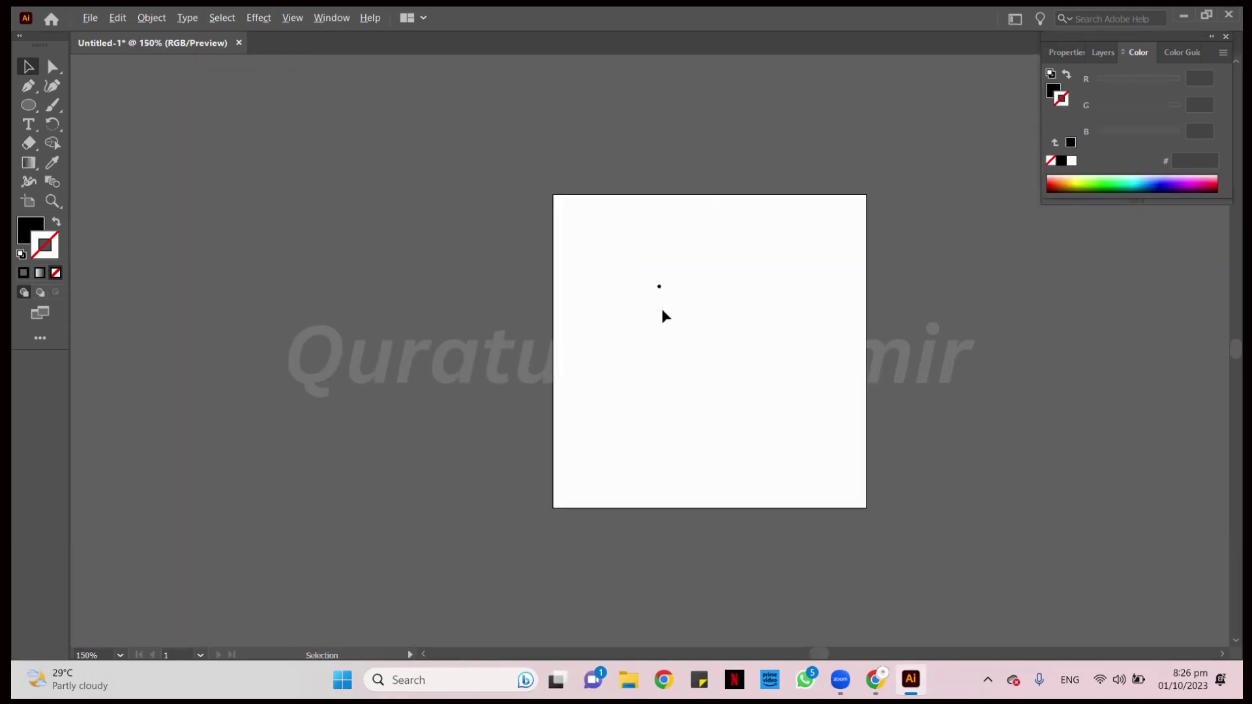
drag(746, 373, 580, 315)
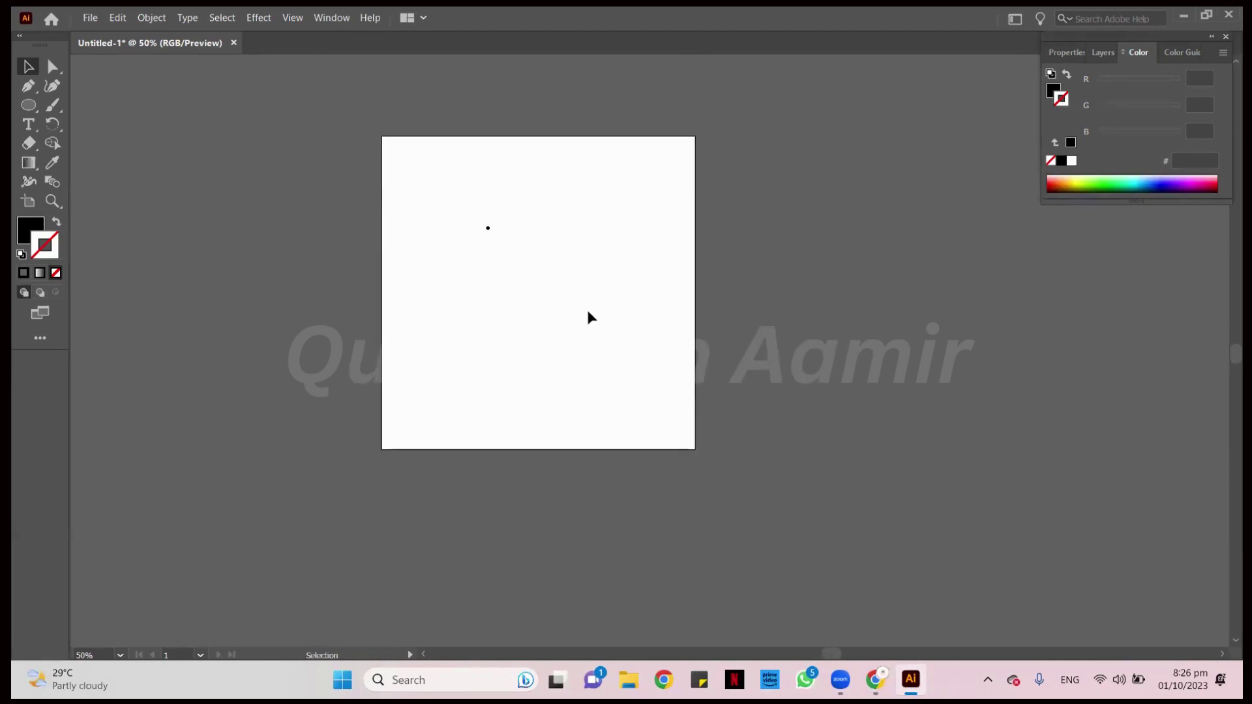
scroll(582, 307, up, 1)
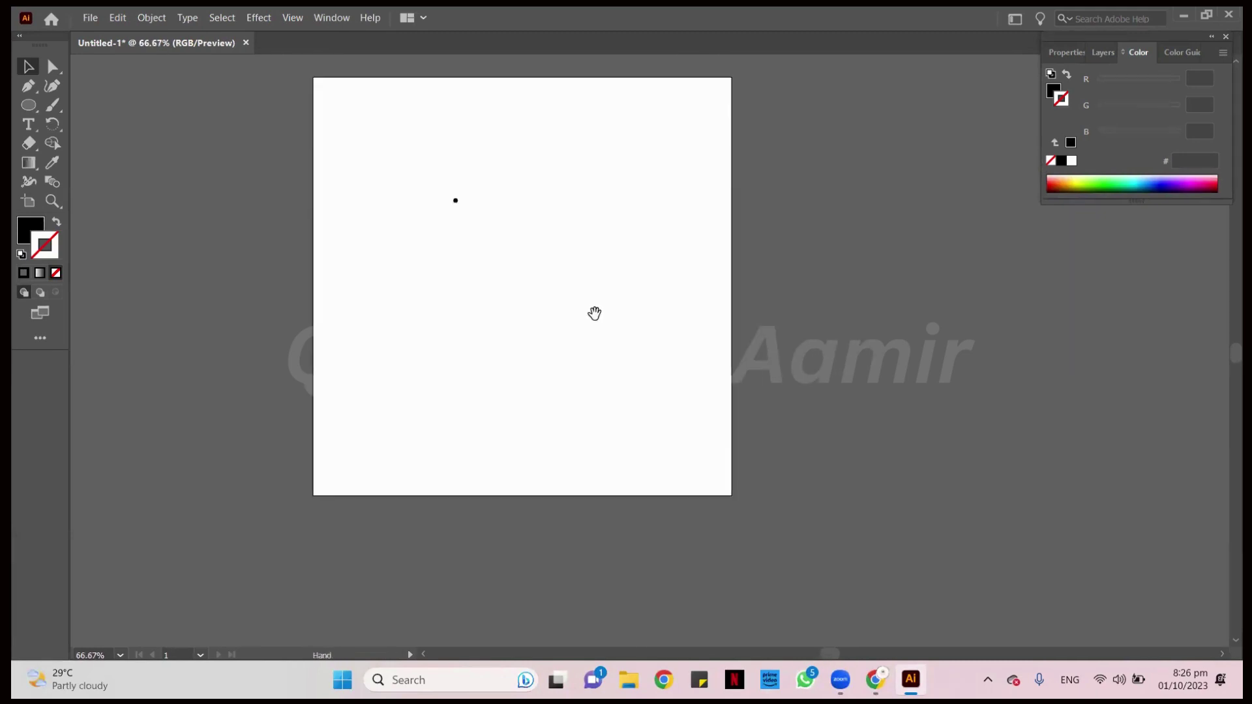
drag(593, 313, 715, 355)
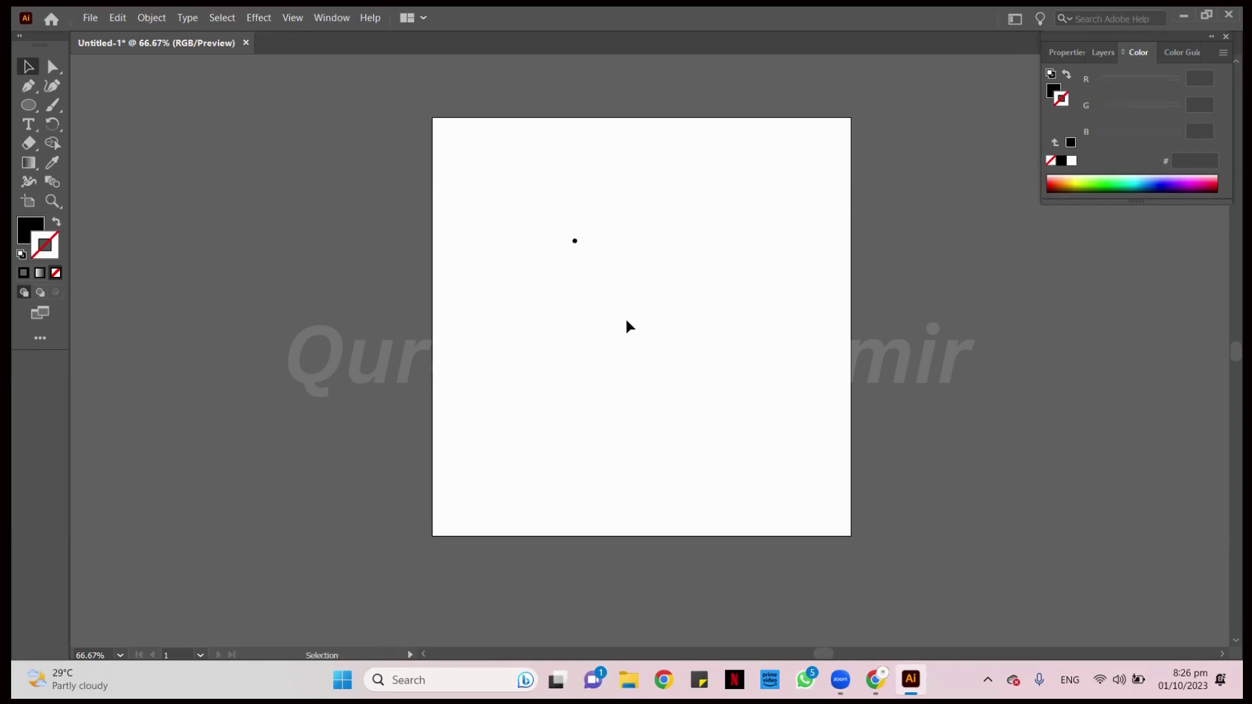
key(ctrl+equal)
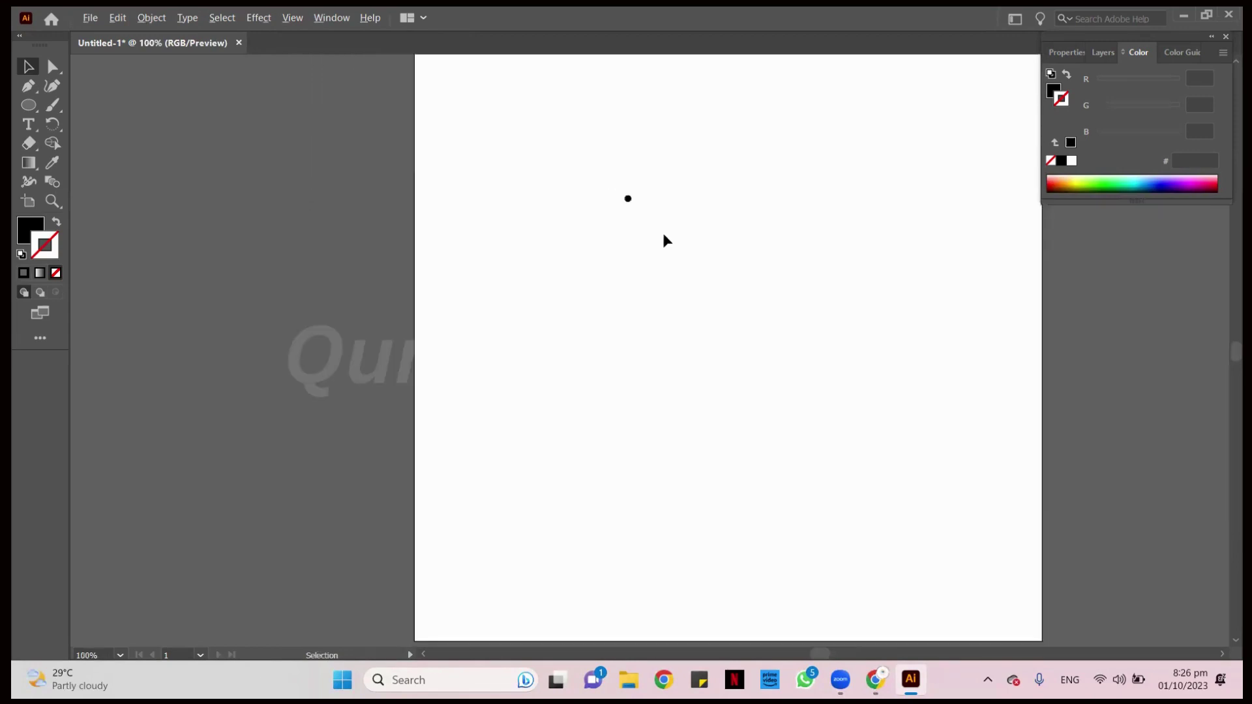
scroll(663, 233, down, 1)
drag(704, 313, 632, 316)
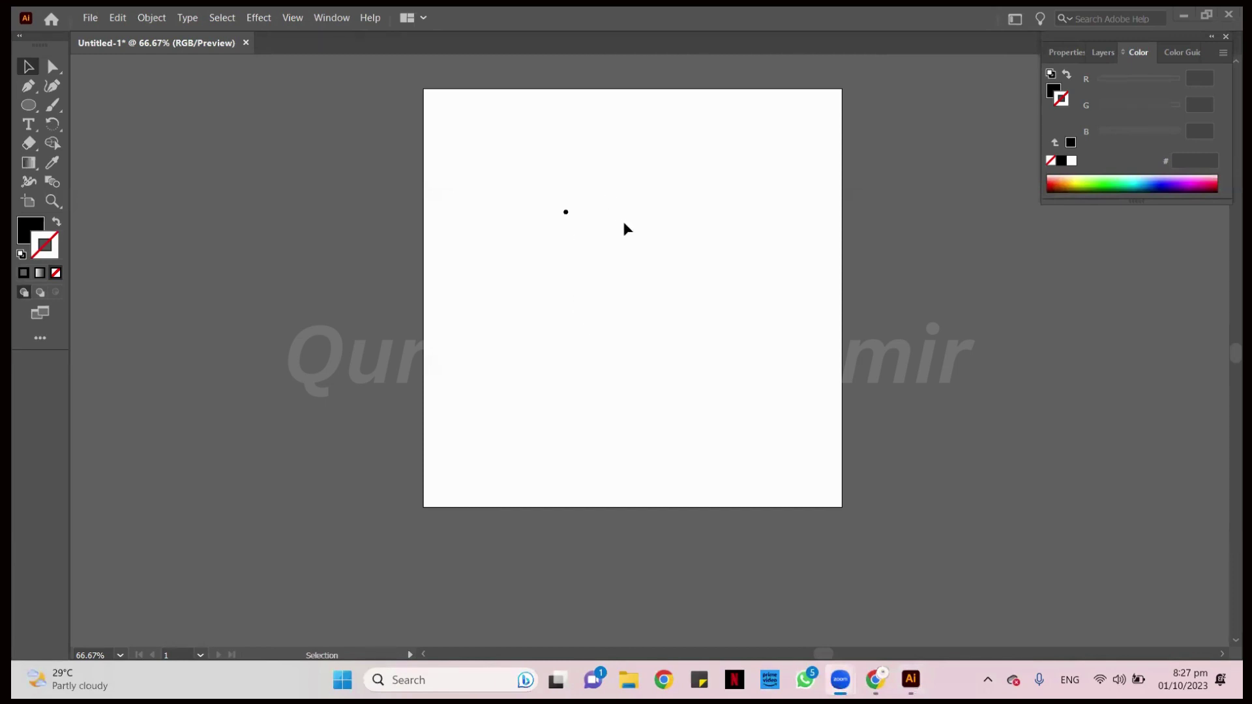
scroll(596, 292, up, 3)
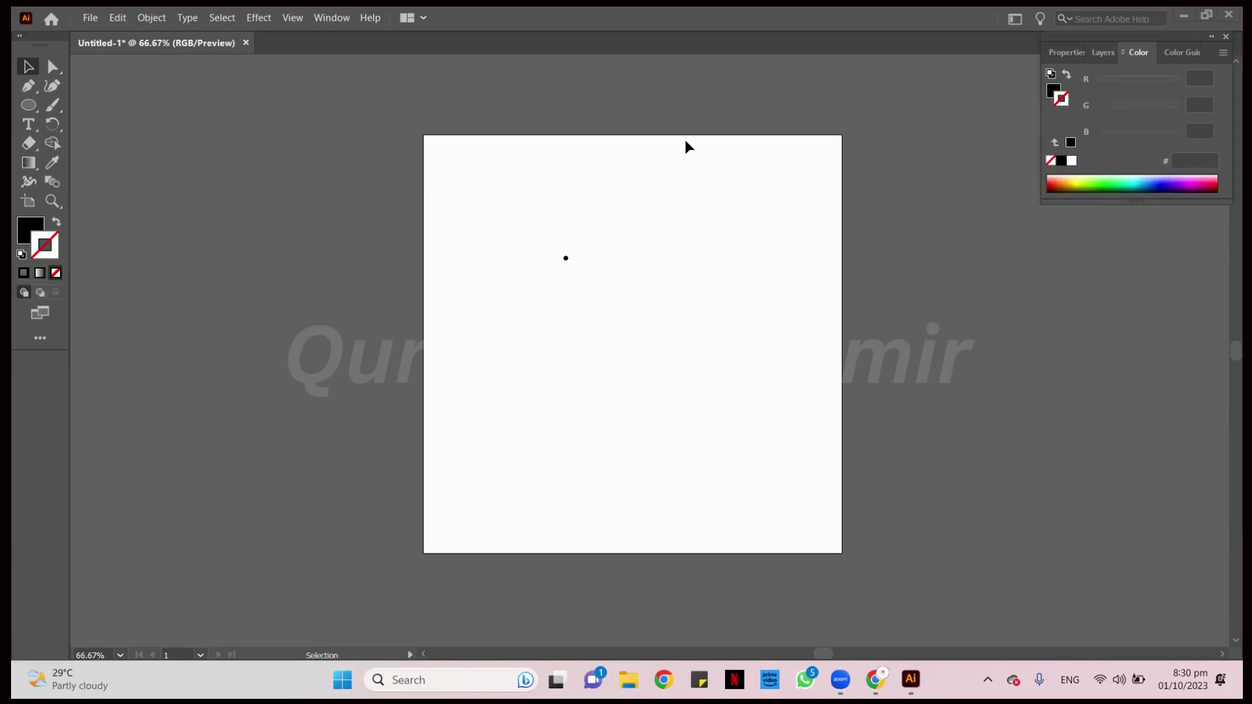
scroll(573, 256, up, 1)
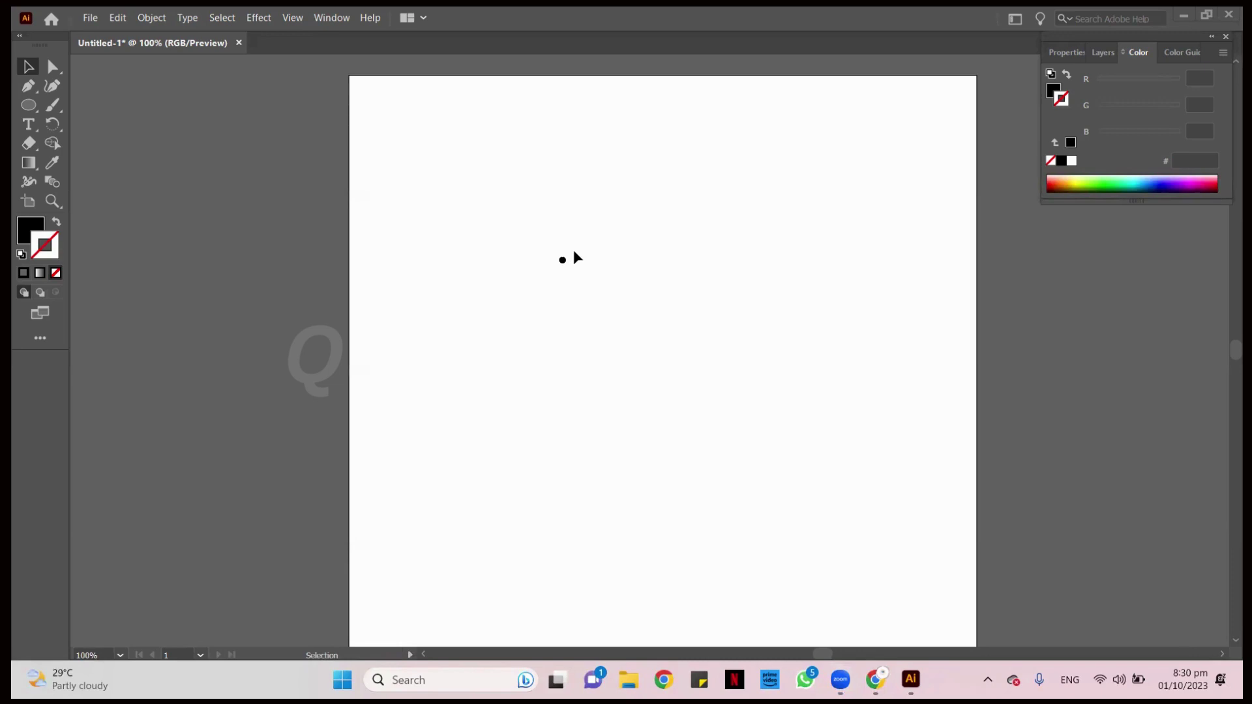
Return to the desktop and move the Adobe Illustrator 2021 shortcut one grid place to the right.
click(1224, 13)
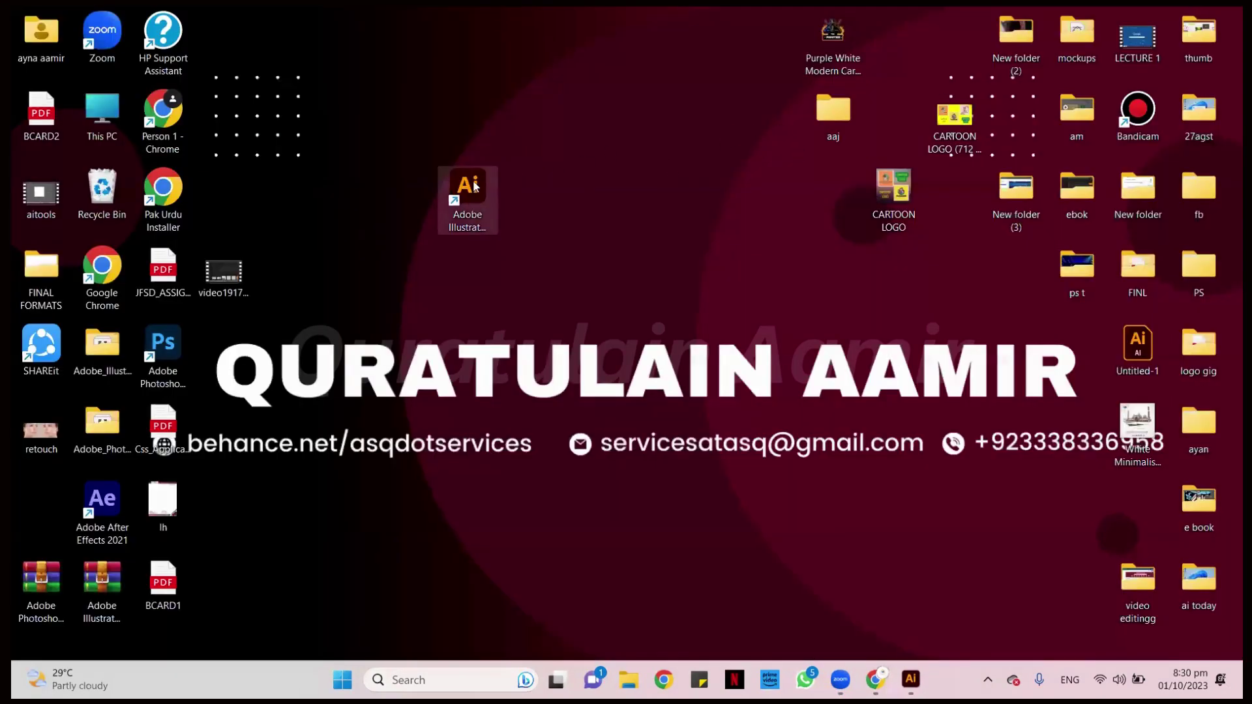
drag(474, 186, 534, 180)
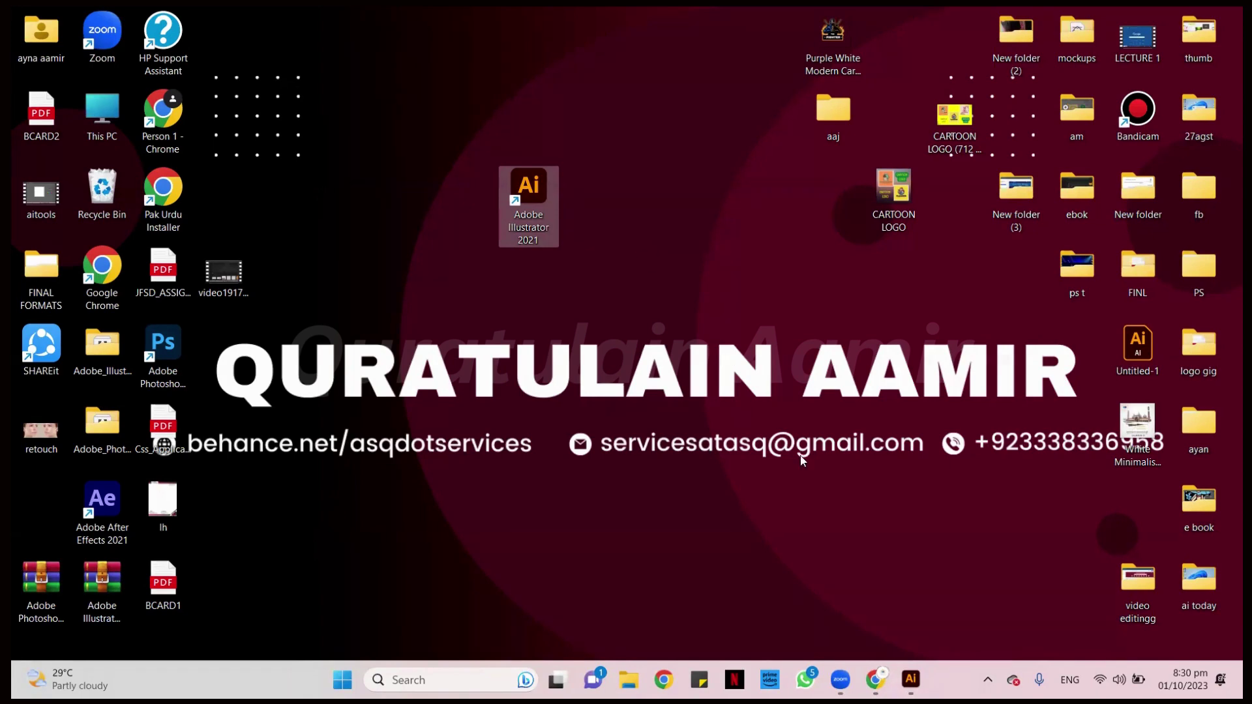
Switch to Chrome and search Google for "free logo maker" in a new tab.
click(875, 679)
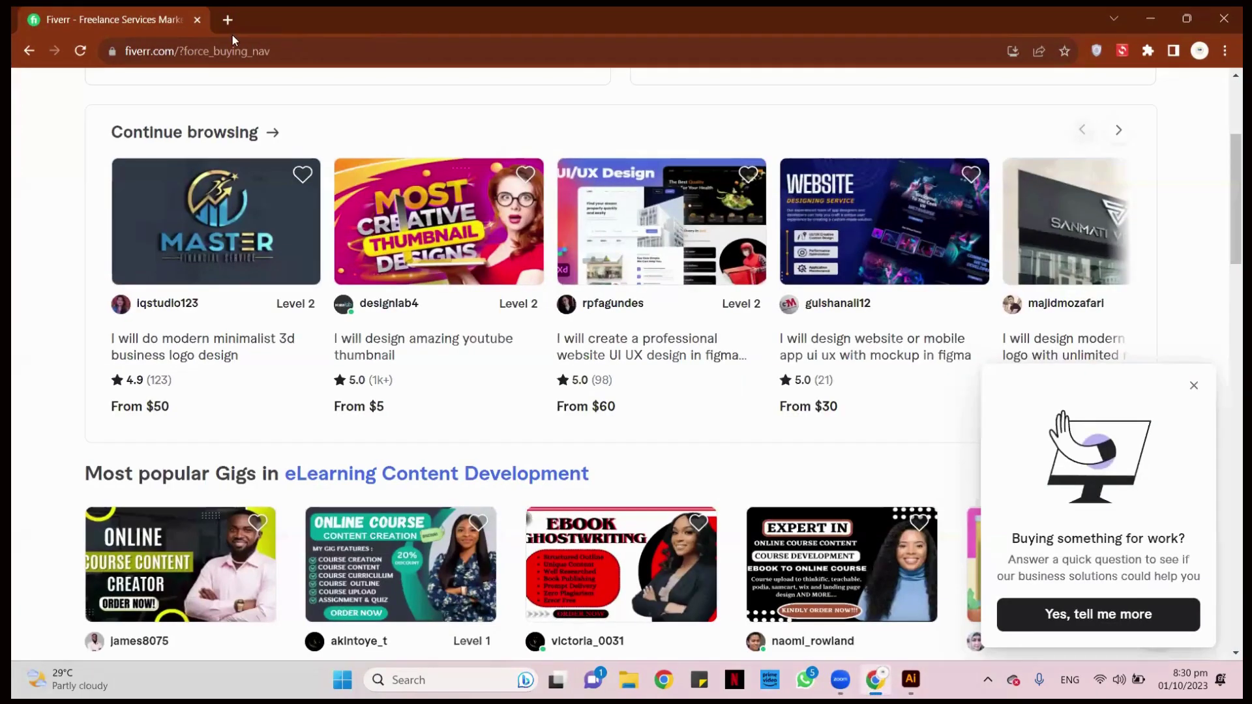
click(231, 27)
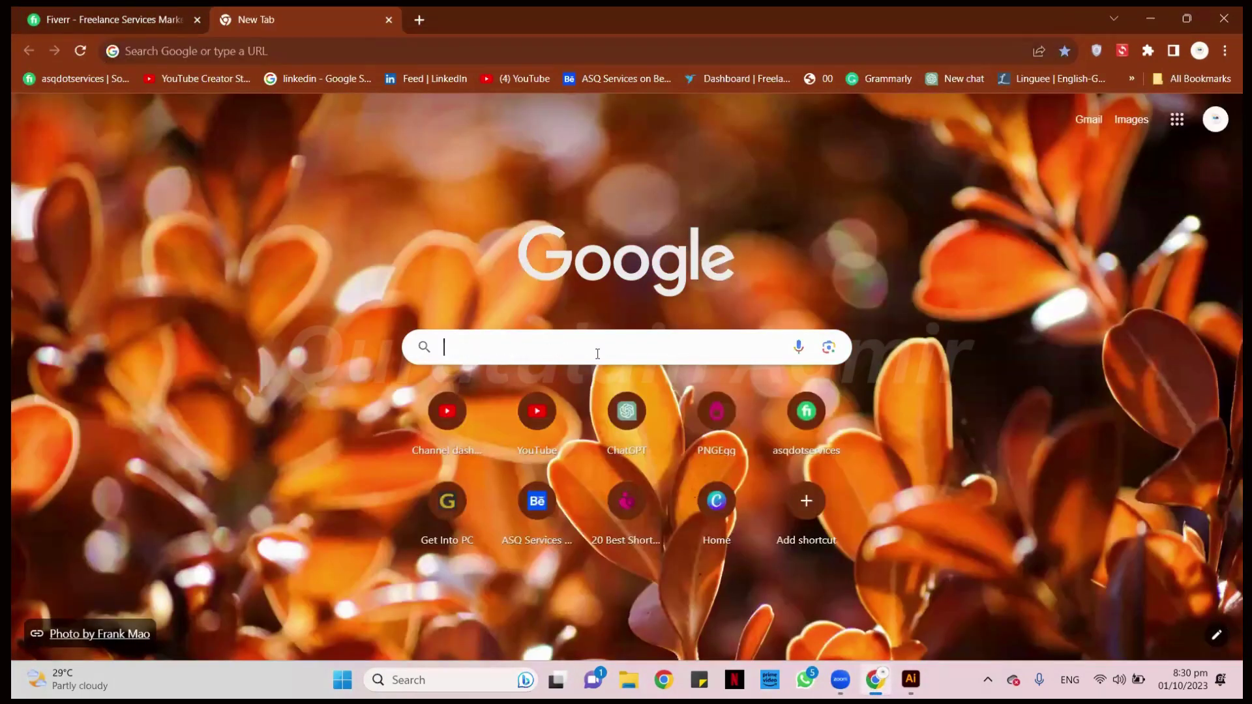
click(596, 352)
text(FREE LOGO)
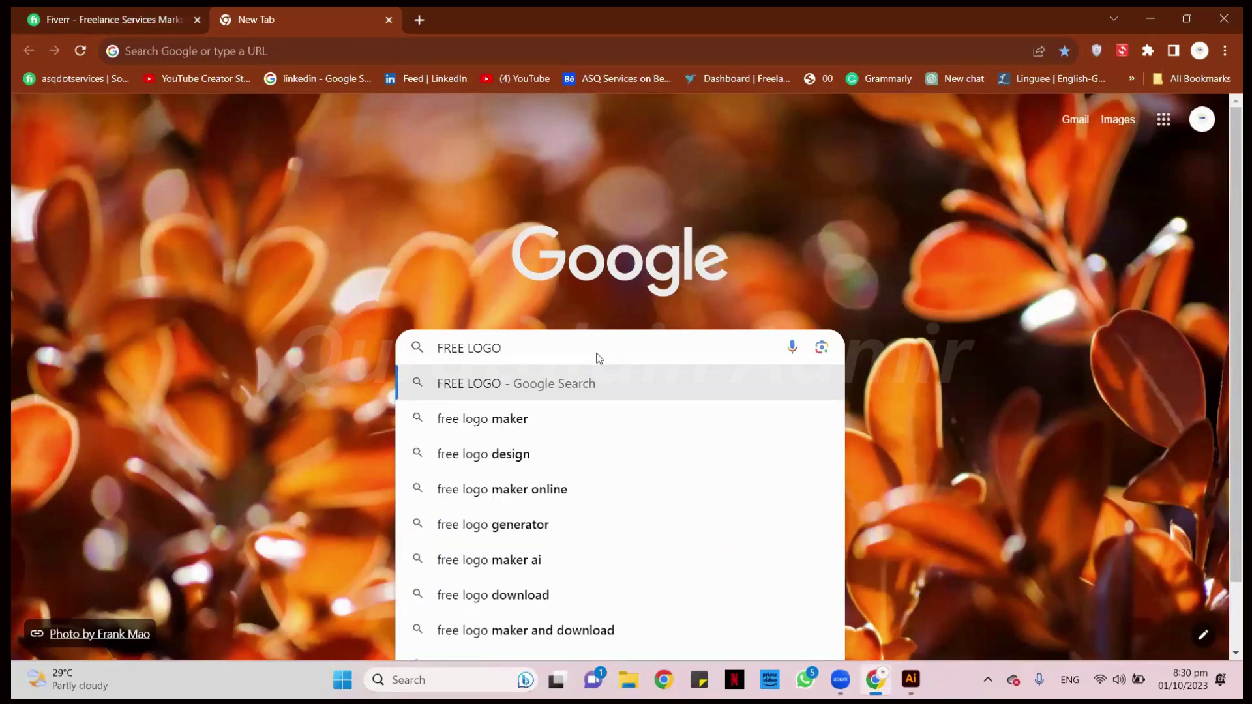
click(503, 428)
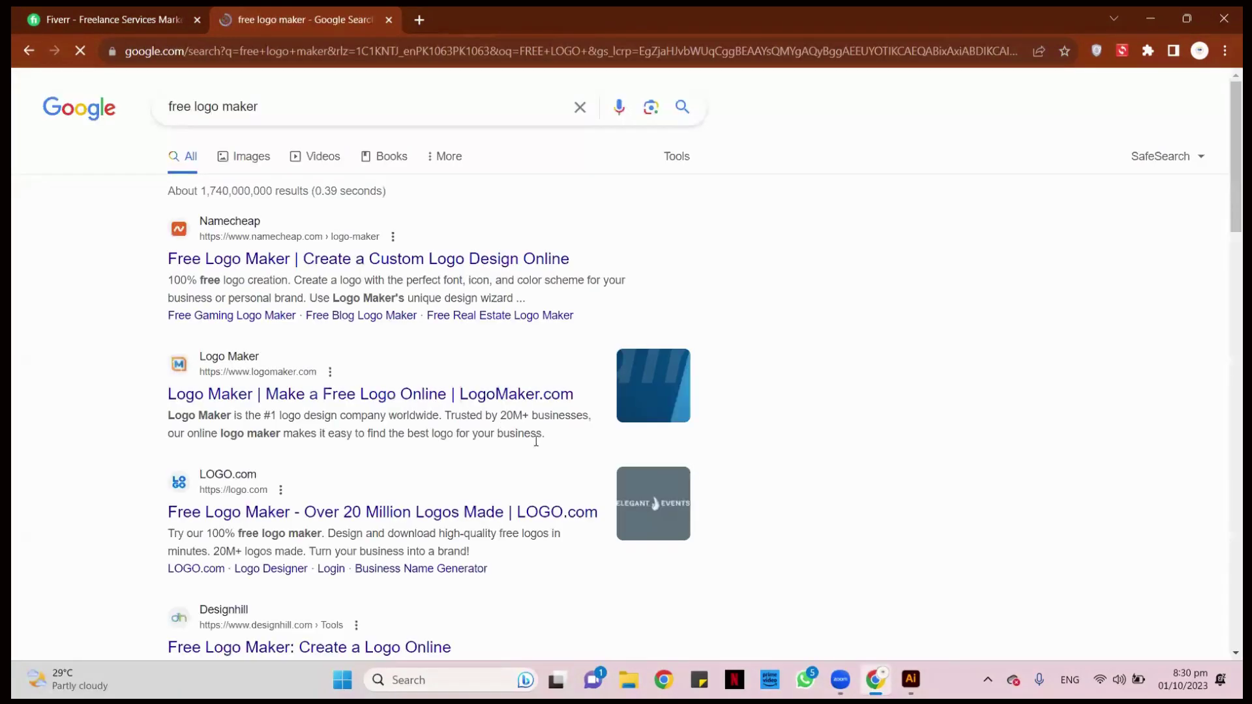
Look through the free logo maker search results down to the related searches and return to the first result.
scroll(333, 295, down, 6)
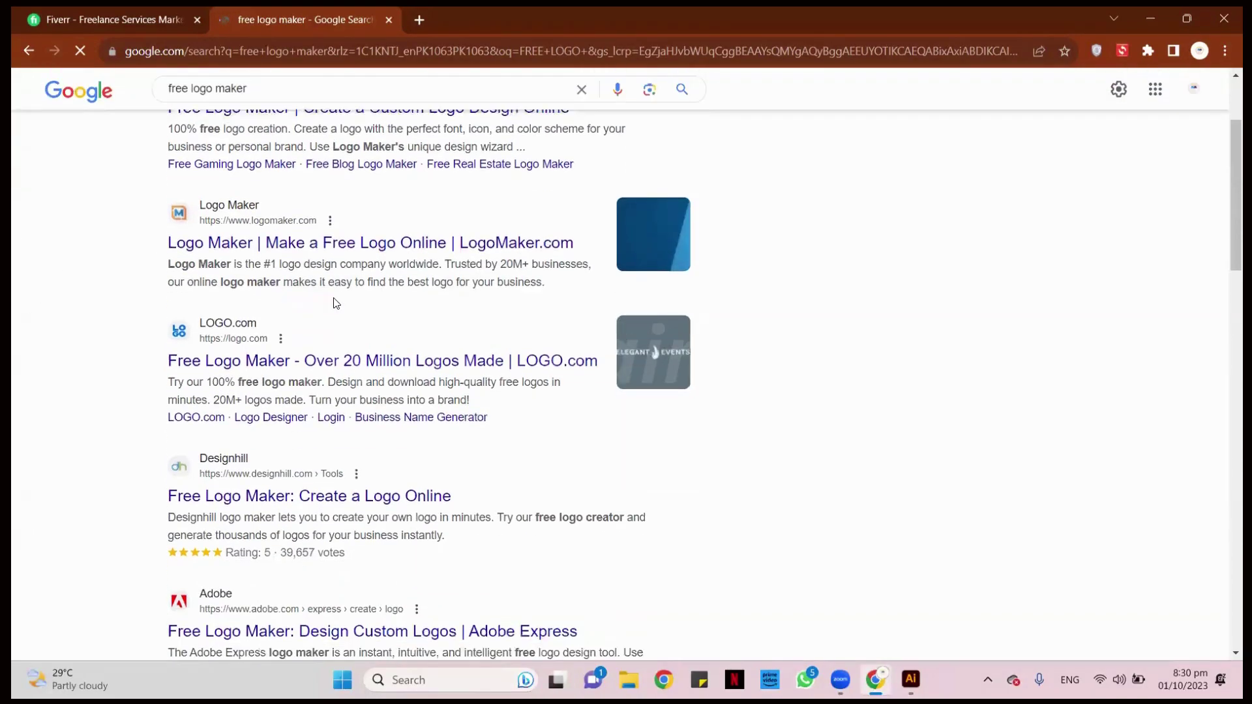
scroll(335, 297, down, 2)
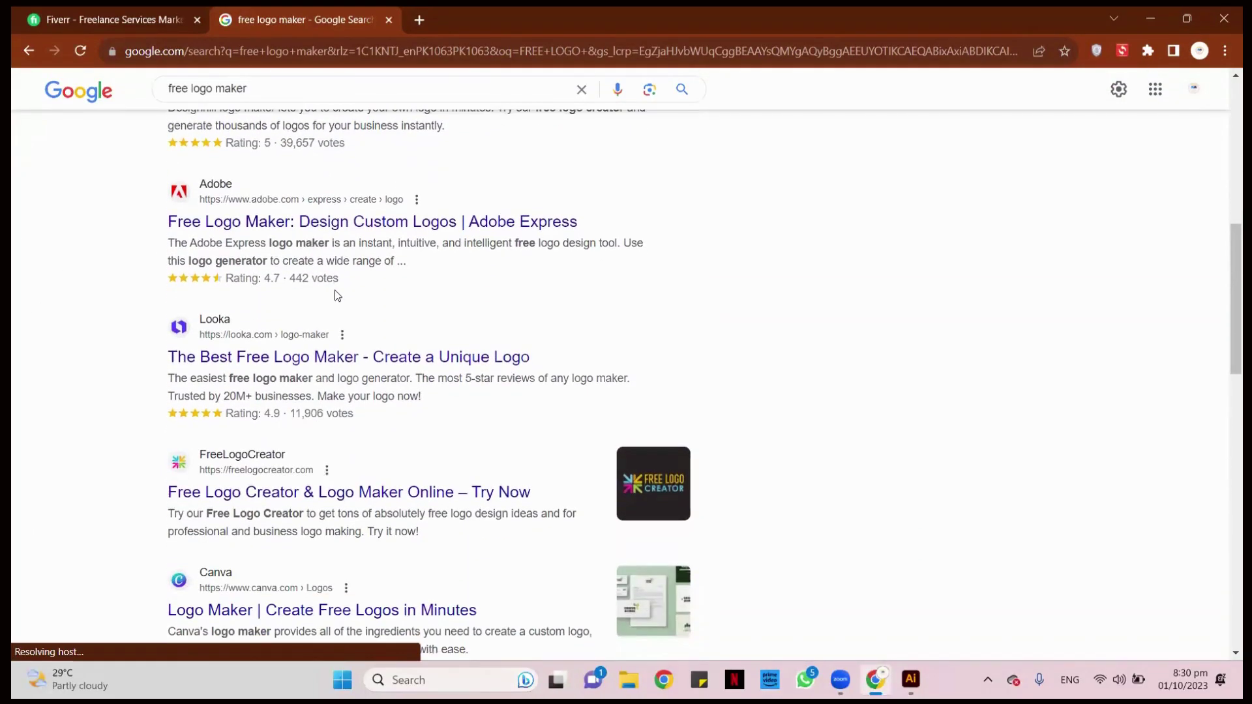
scroll(631, 310, down, 4)
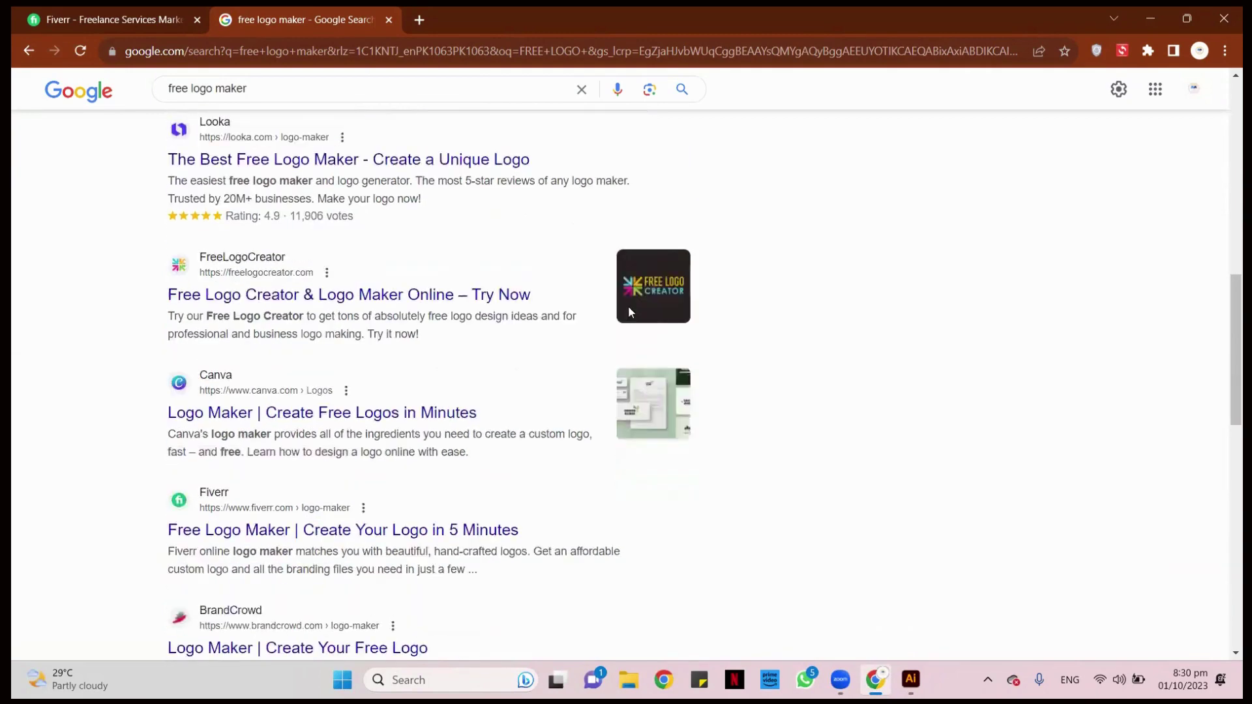
scroll(450, 450, down, 4)
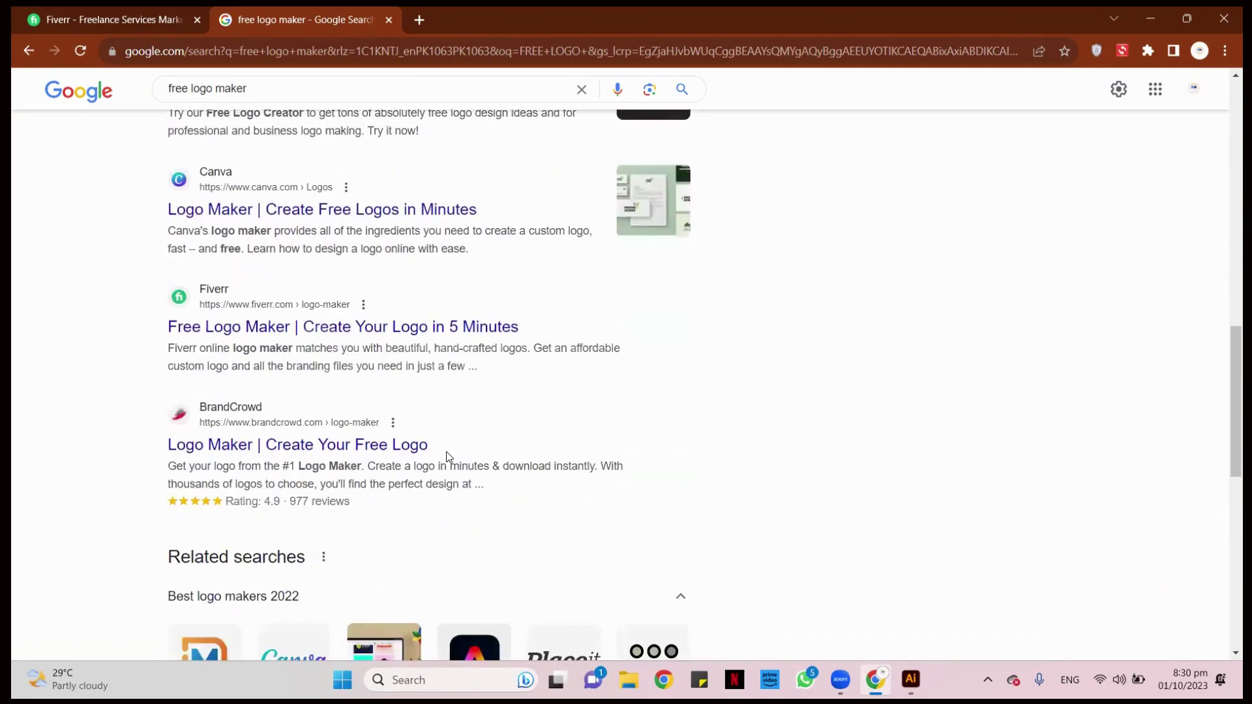
scroll(382, 377, up, 1)
scroll(741, 344, up, 10)
scroll(739, 351, up, 6)
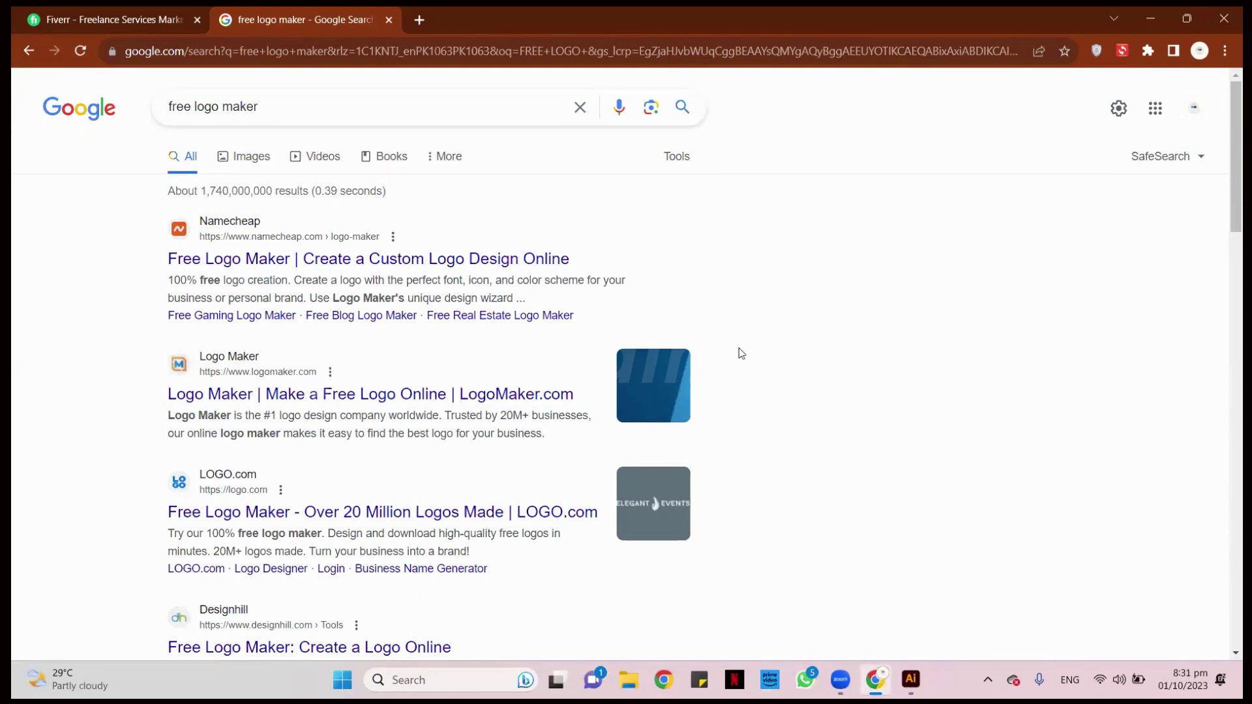
Return to the desktop and move the Zoom shortcut two grid places to the right of the Adobe Illustrator shortcut.
click(1187, 18)
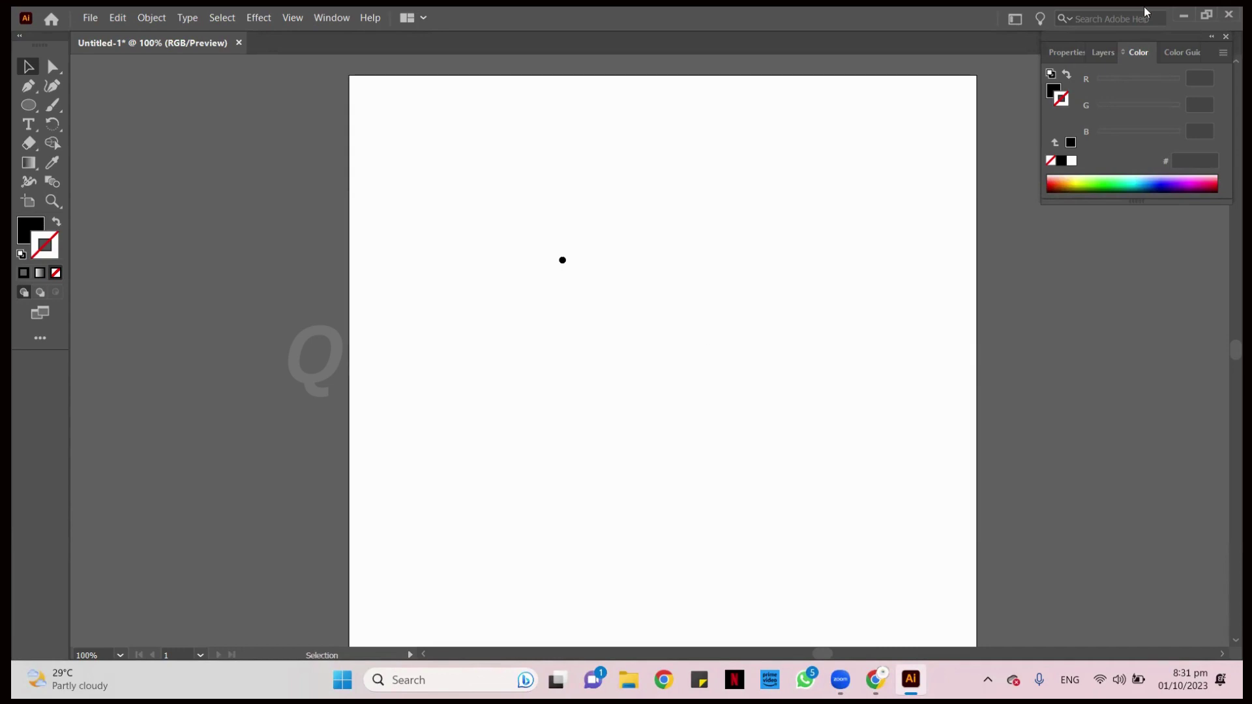
click(1184, 13)
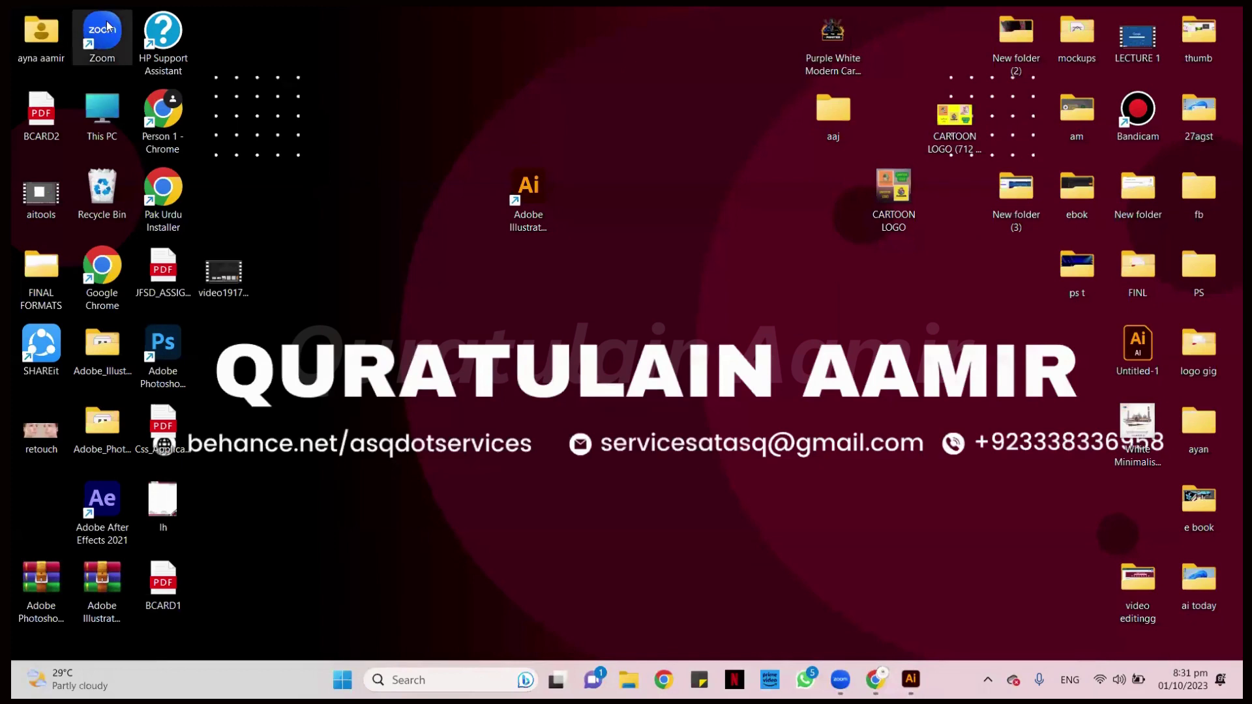
drag(343, 174, 652, 168)
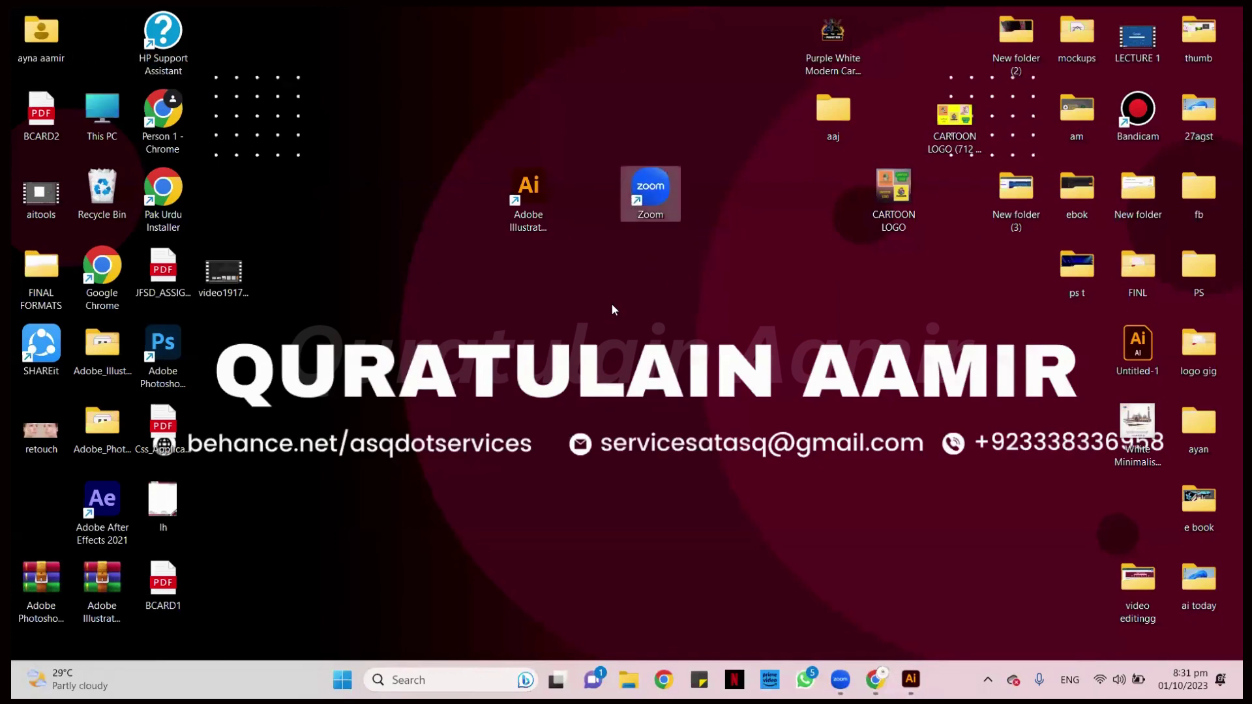
click(768, 204)
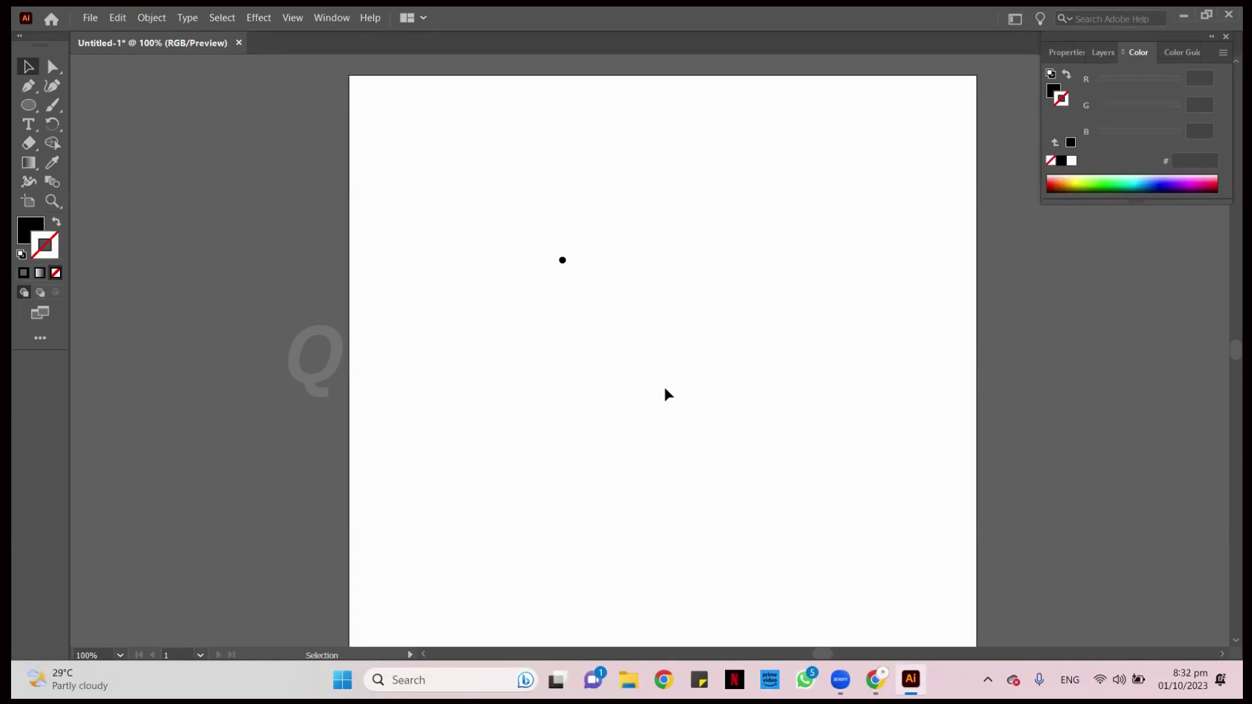
Switch to Chrome, show the Fiverr page, open an empty new tab and minimize the browser.
click(876, 679)
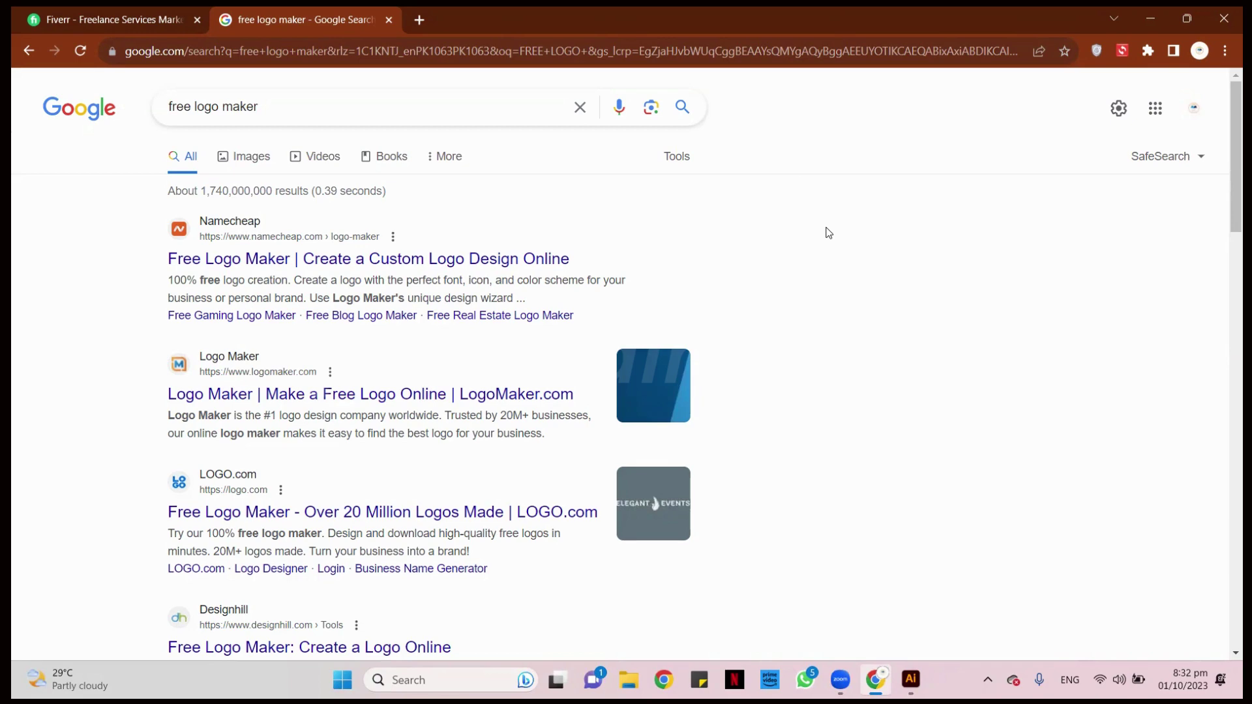
click(116, 12)
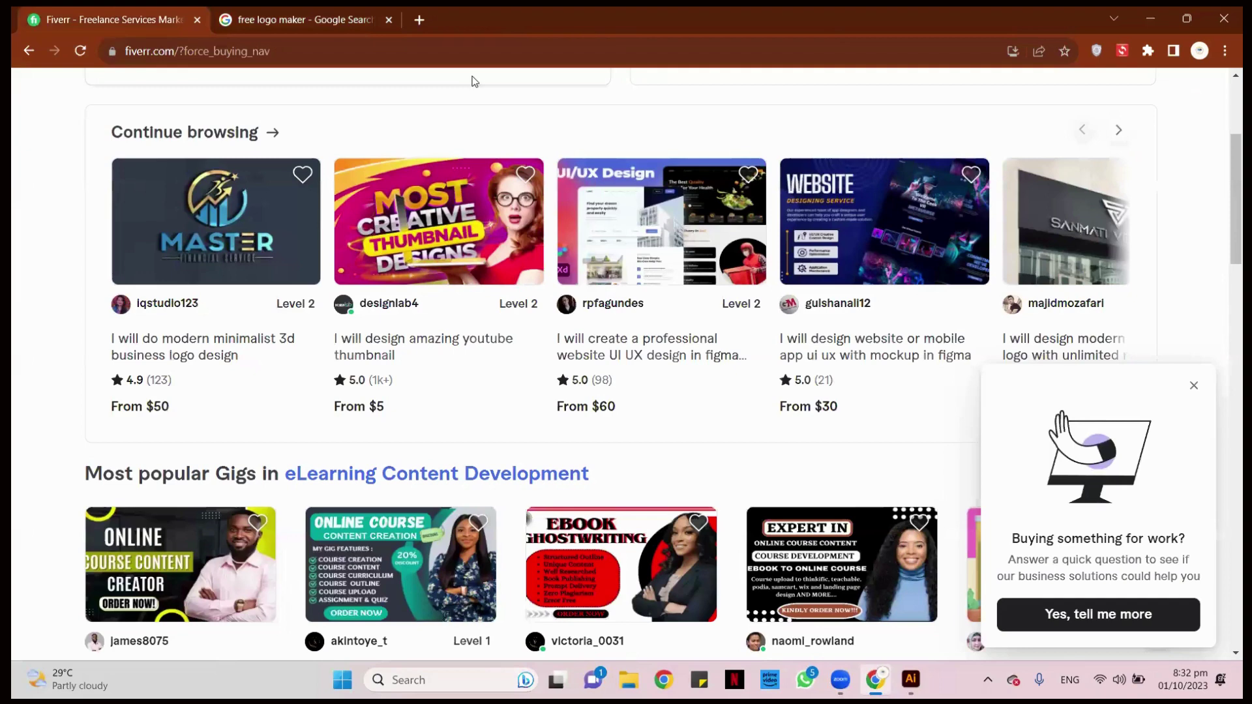
click(419, 20)
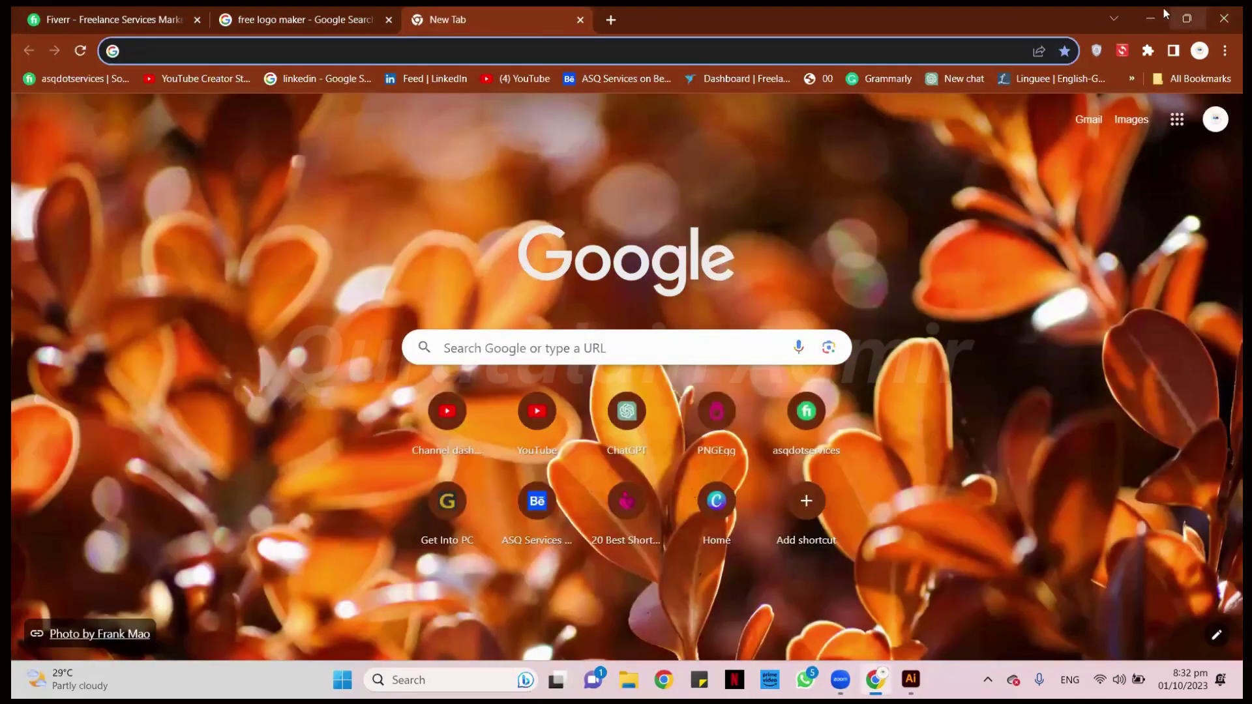
click(1151, 18)
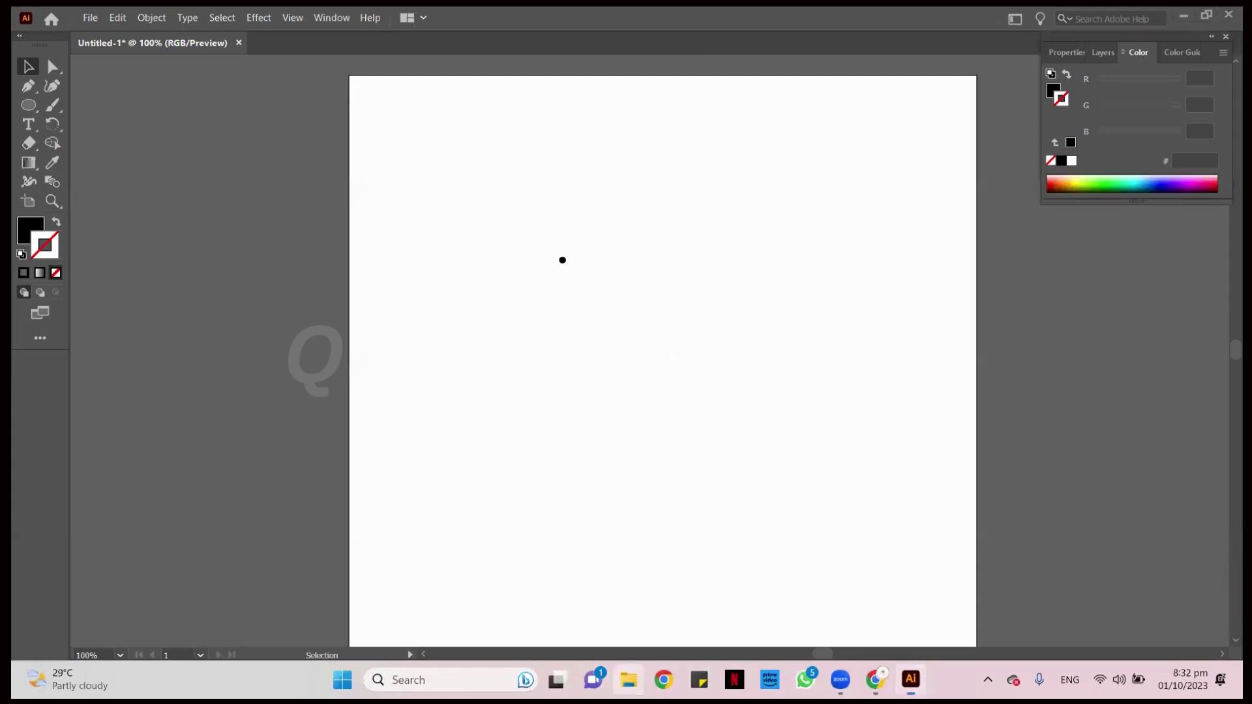
Open the Downloads folder in a maximized File Explorer window.
click(628, 679)
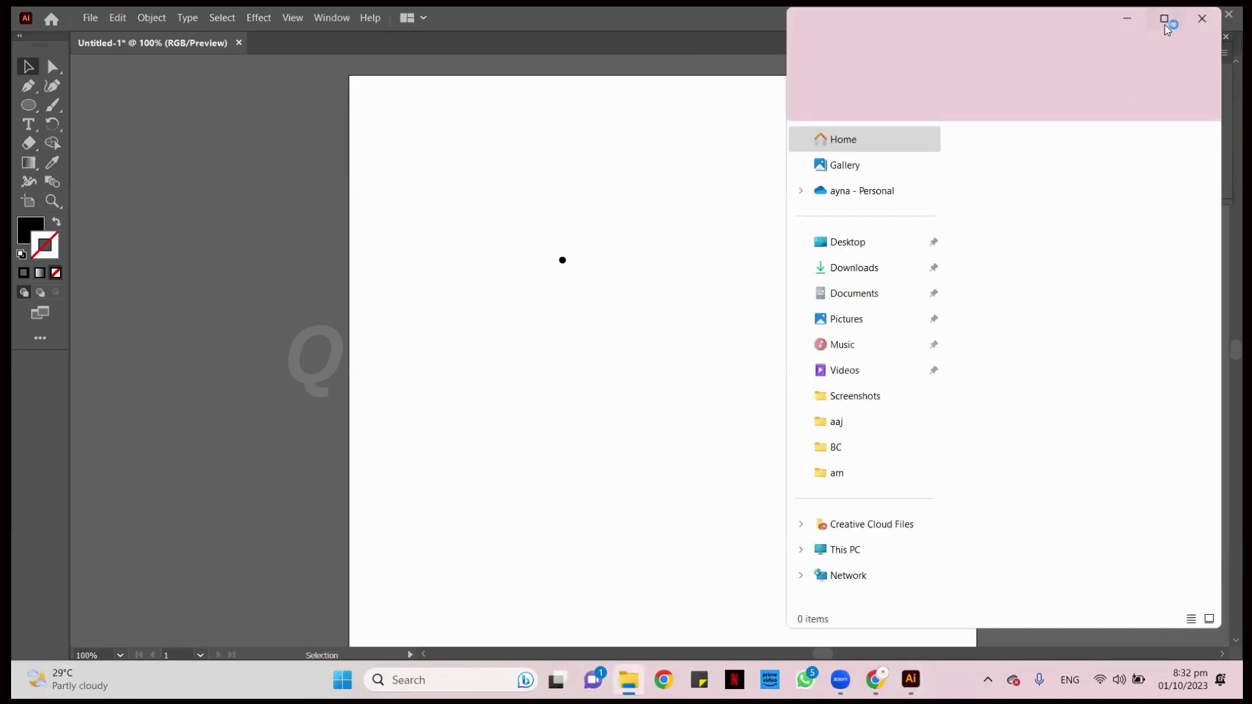
click(1165, 19)
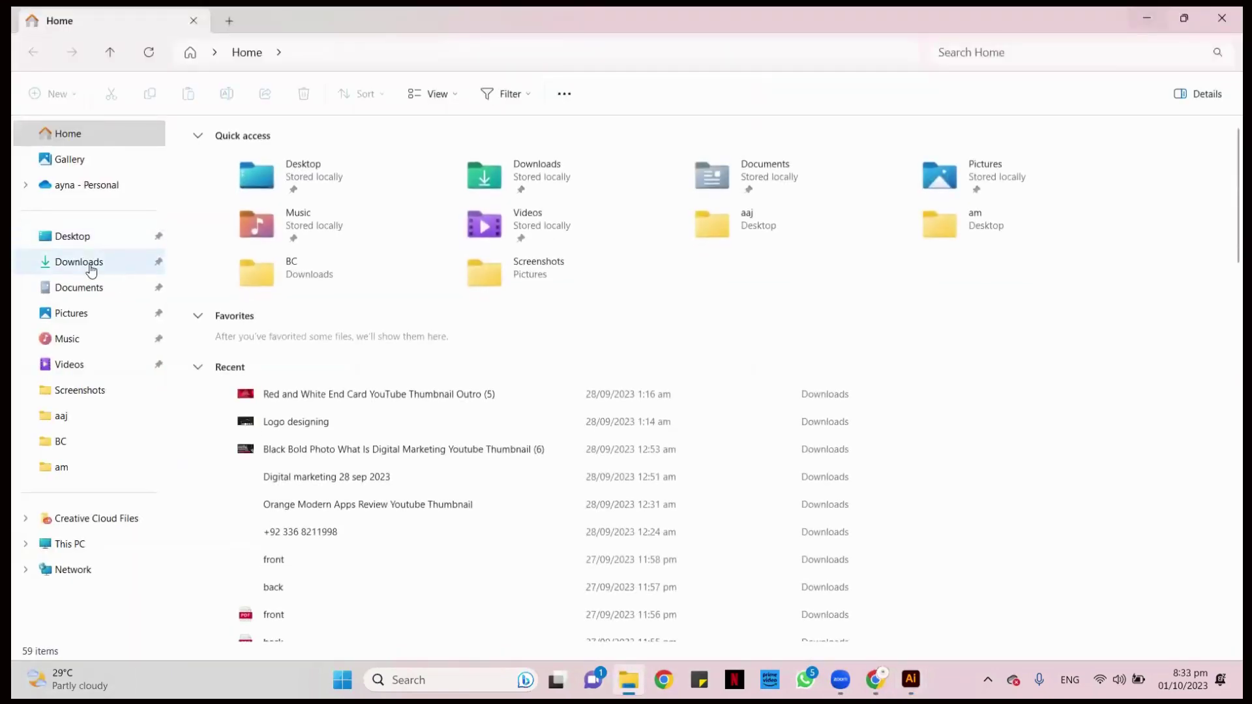
click(92, 268)
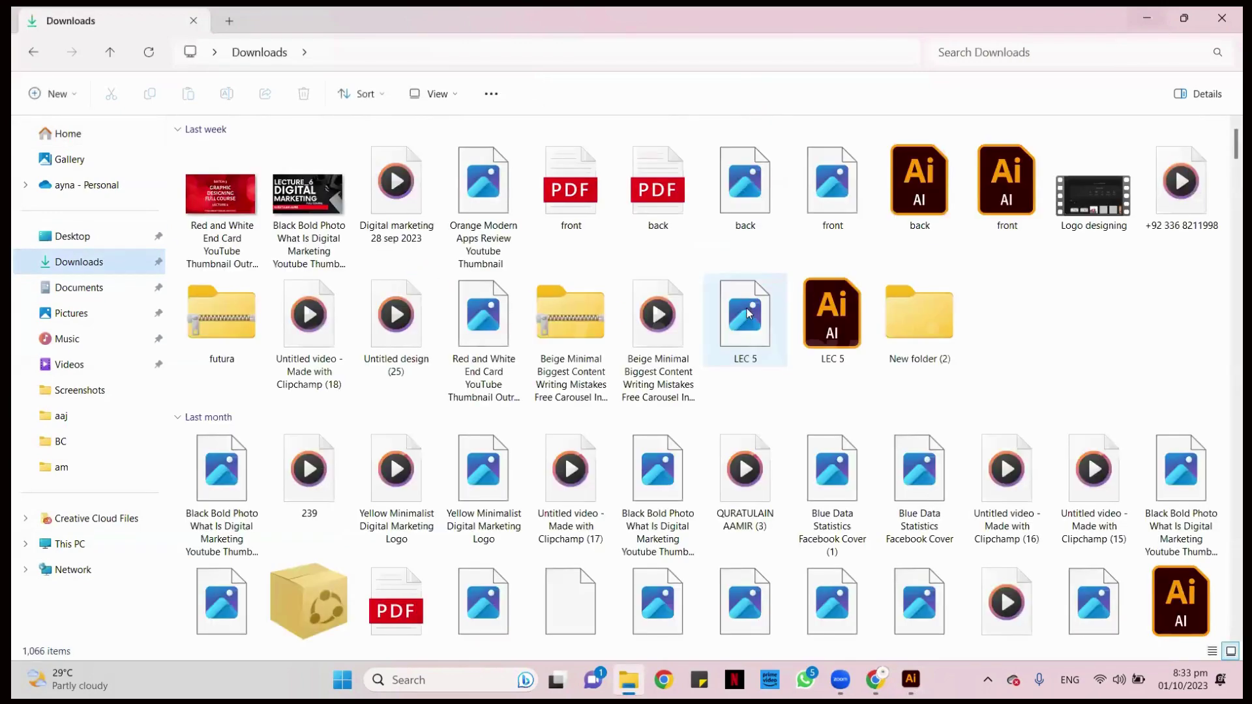
Browse the Downloads folder for a finished logo design and open the "logo png" image to examine it.
scroll(718, 313, down, 6)
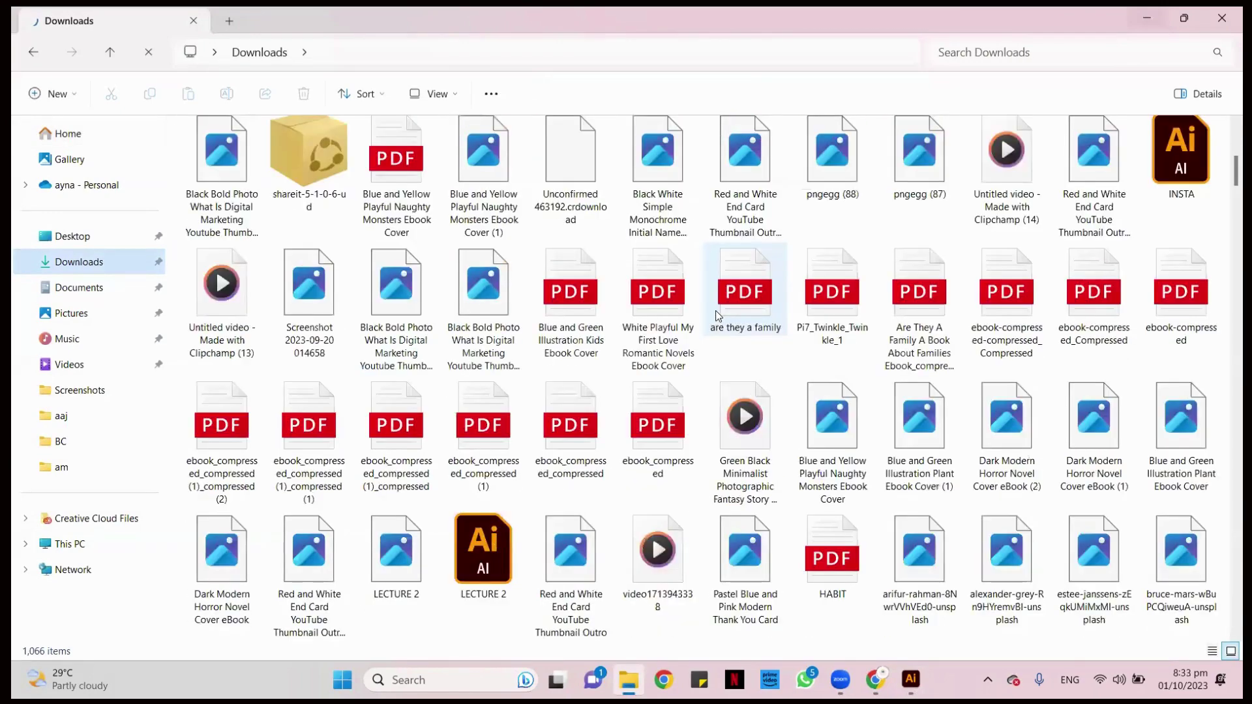
scroll(715, 310, down, 12)
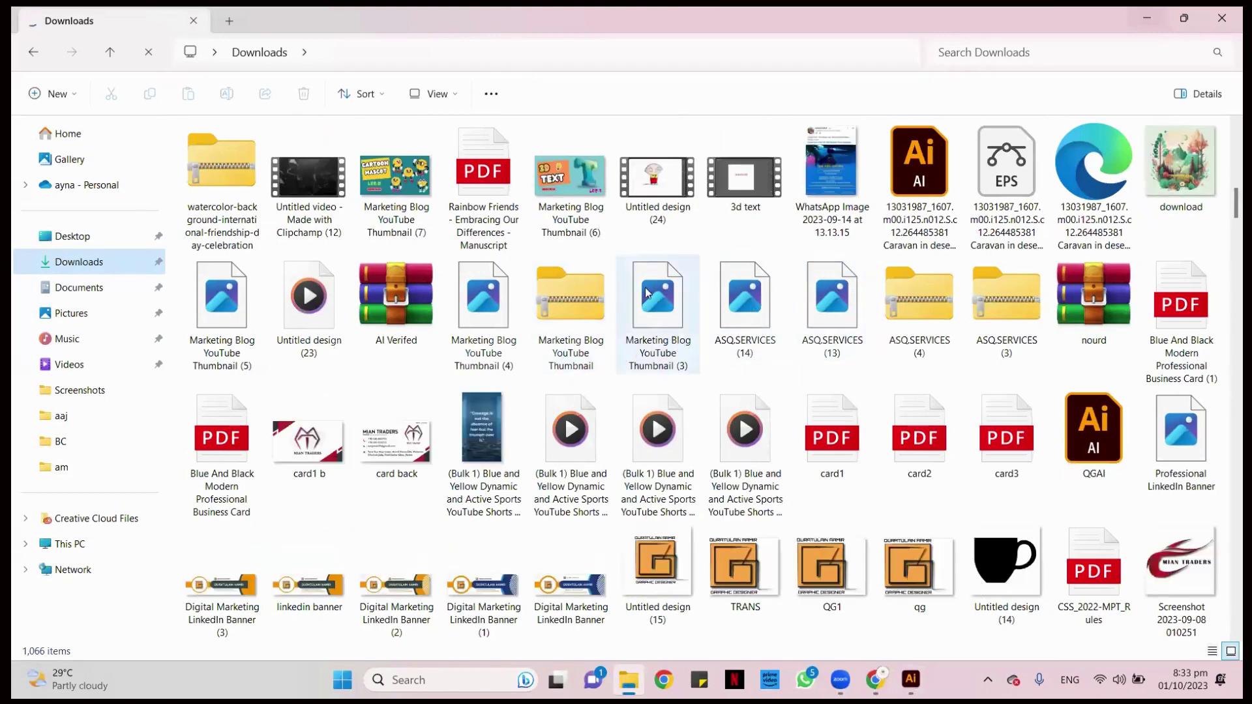
scroll(648, 294, down, 12)
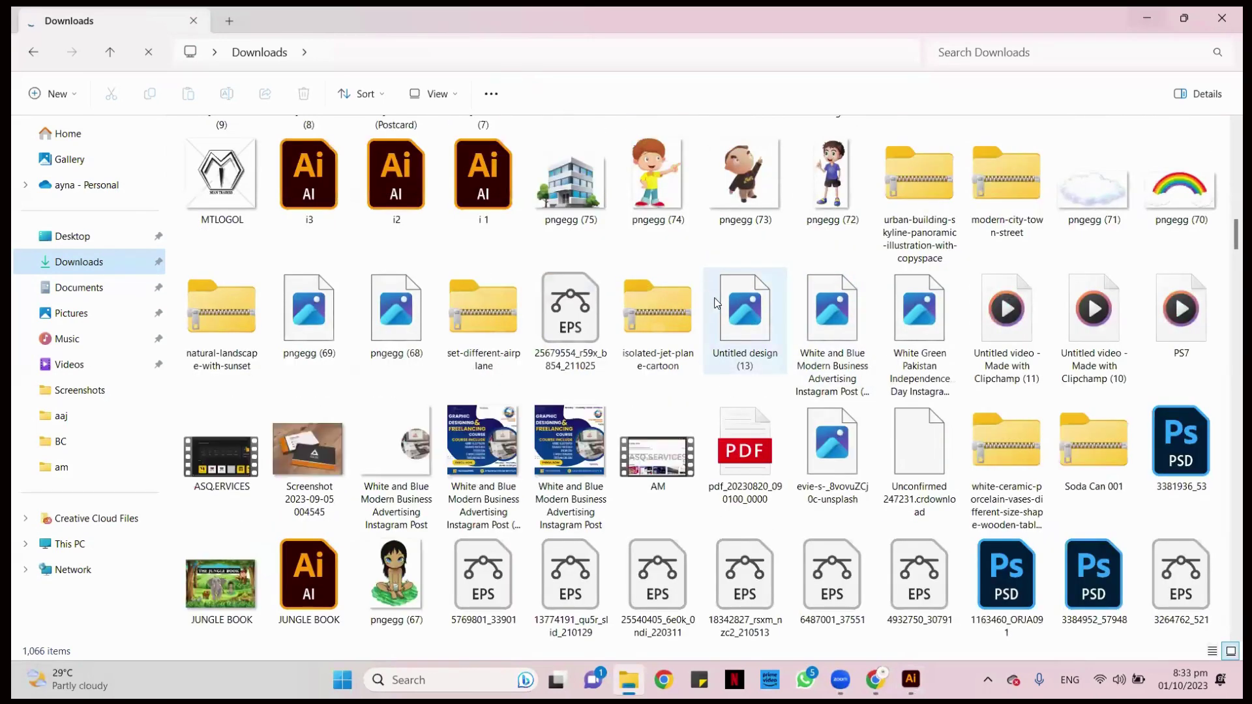
scroll(758, 303, down, 5)
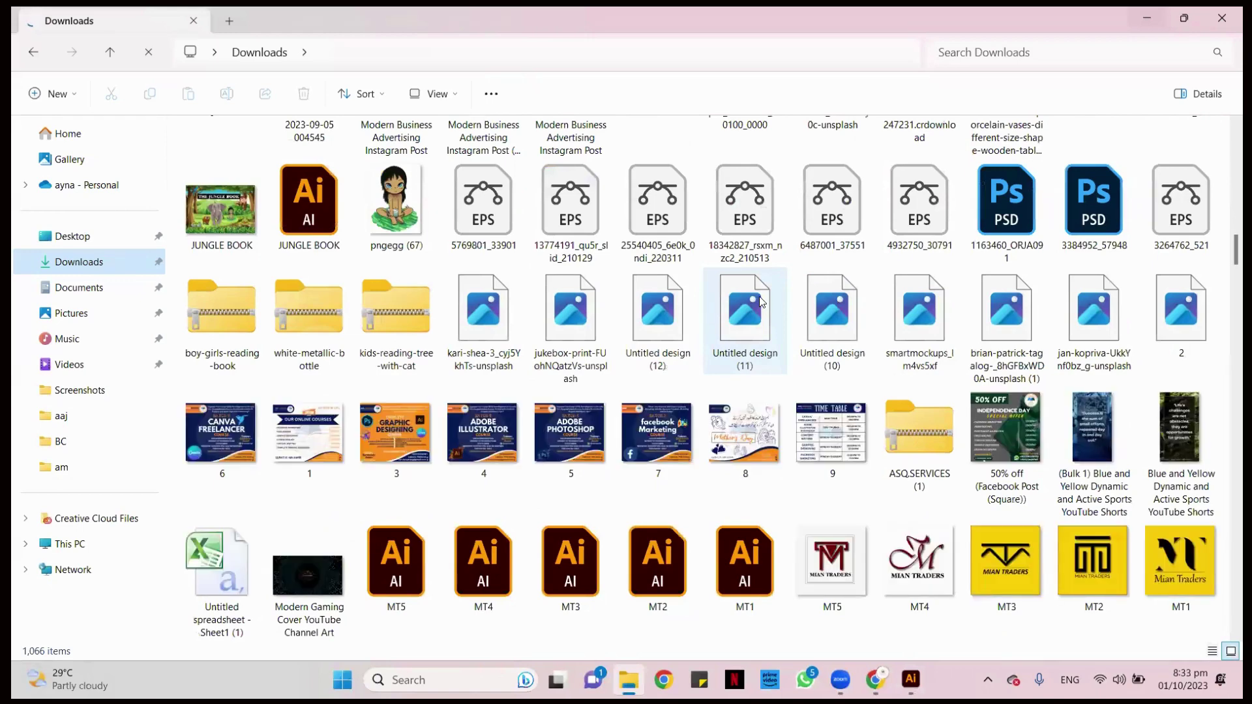
scroll(760, 302, down, 5)
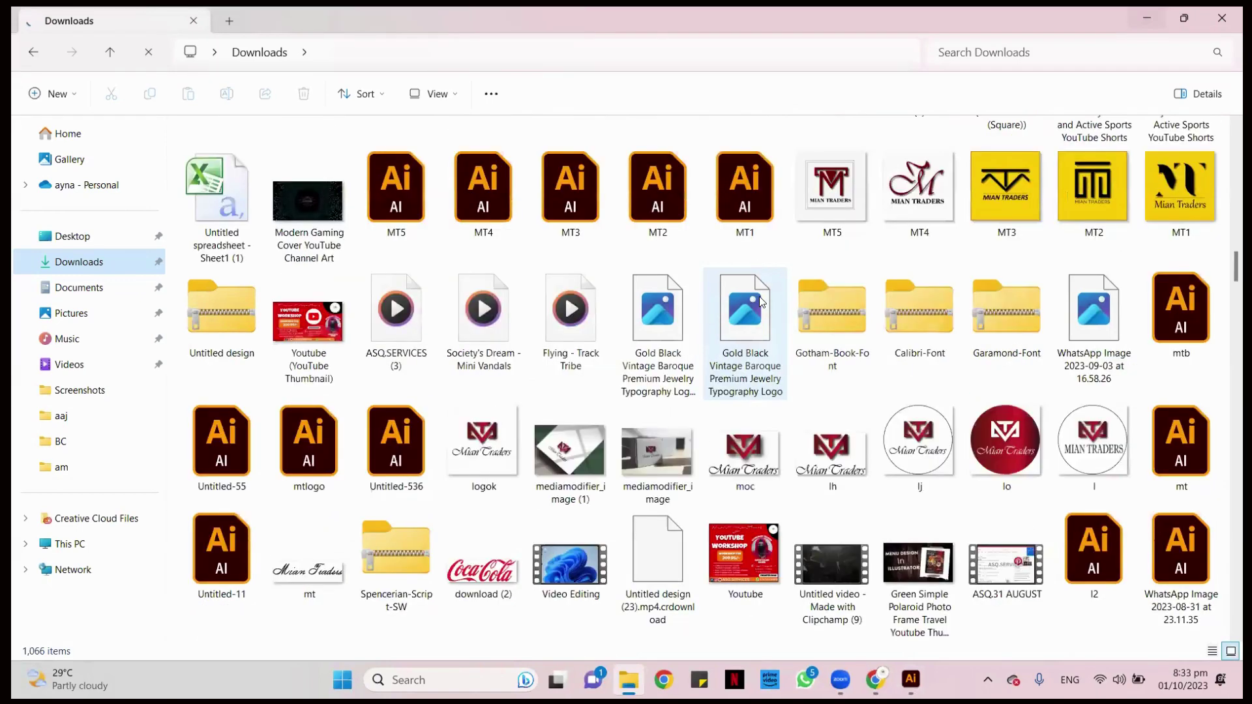
scroll(760, 302, down, 3)
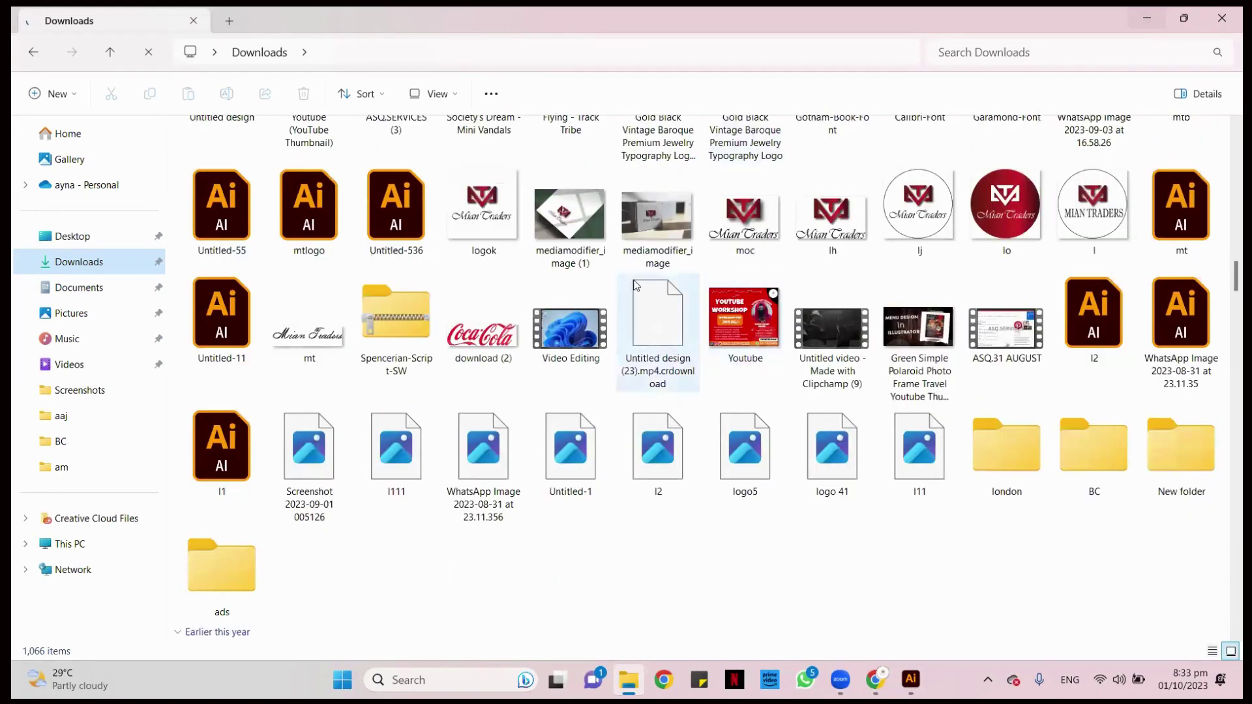
scroll(636, 285, down, 5)
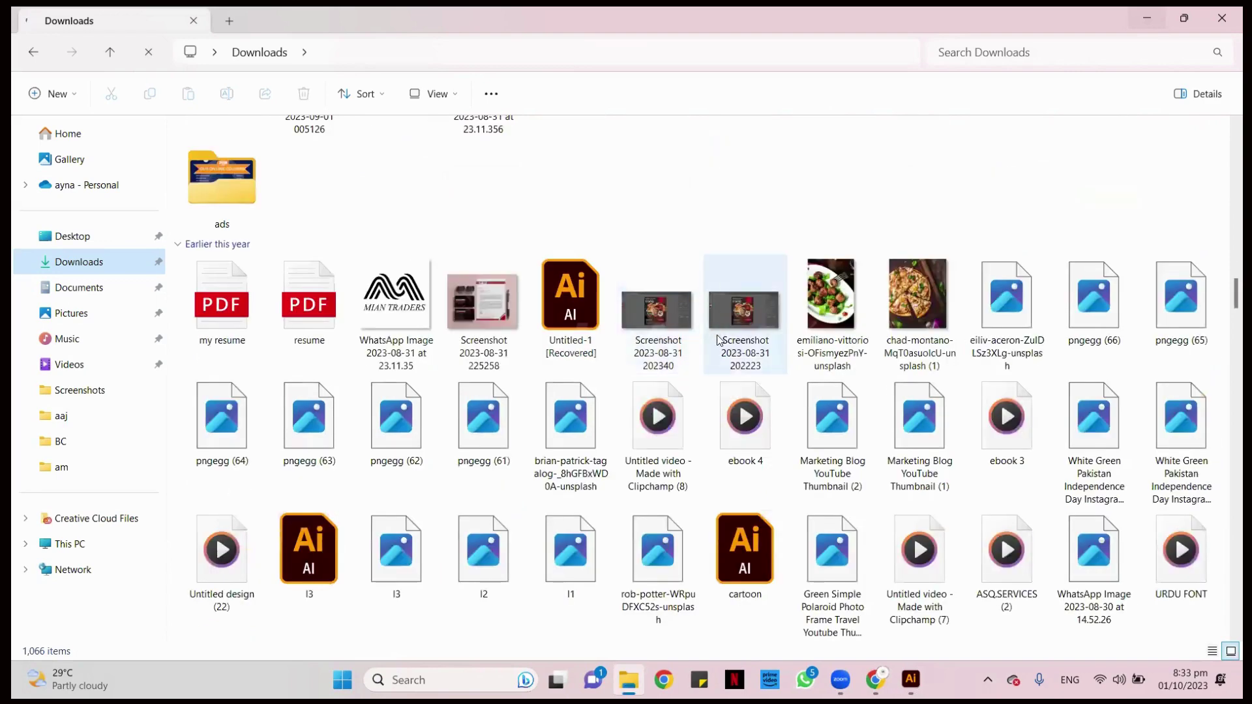
scroll(718, 340, down, 5)
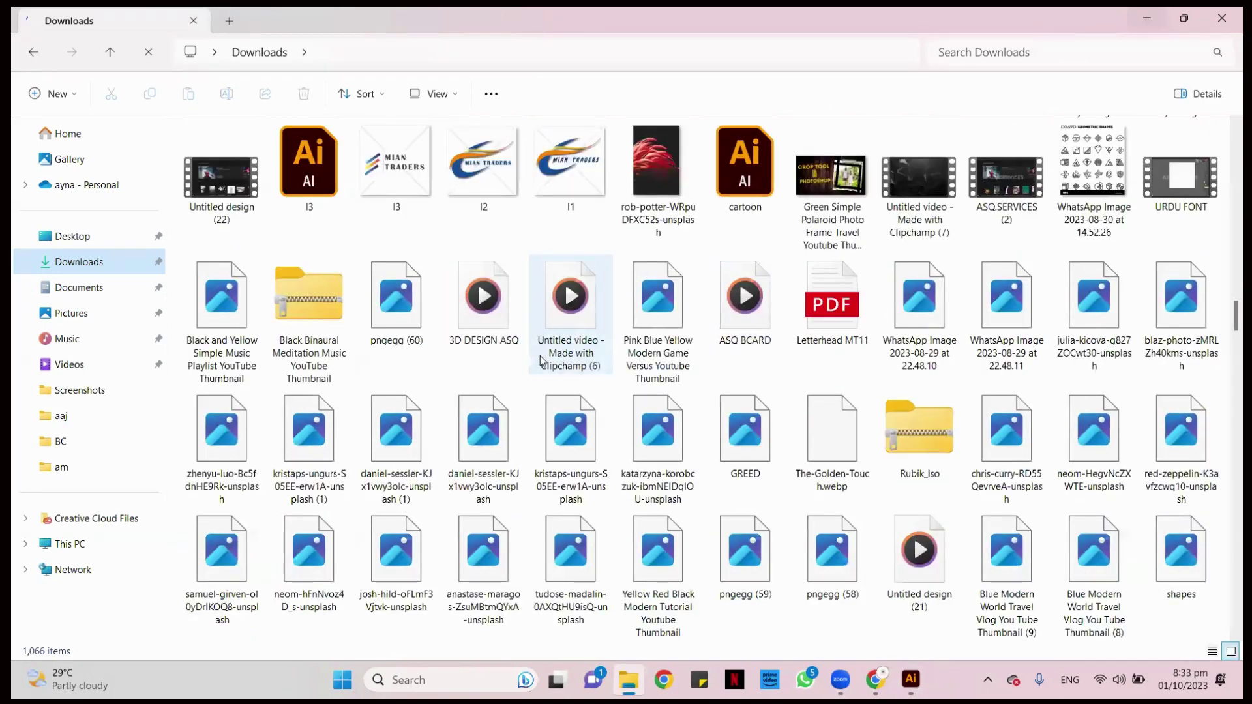
scroll(541, 358, down, 5)
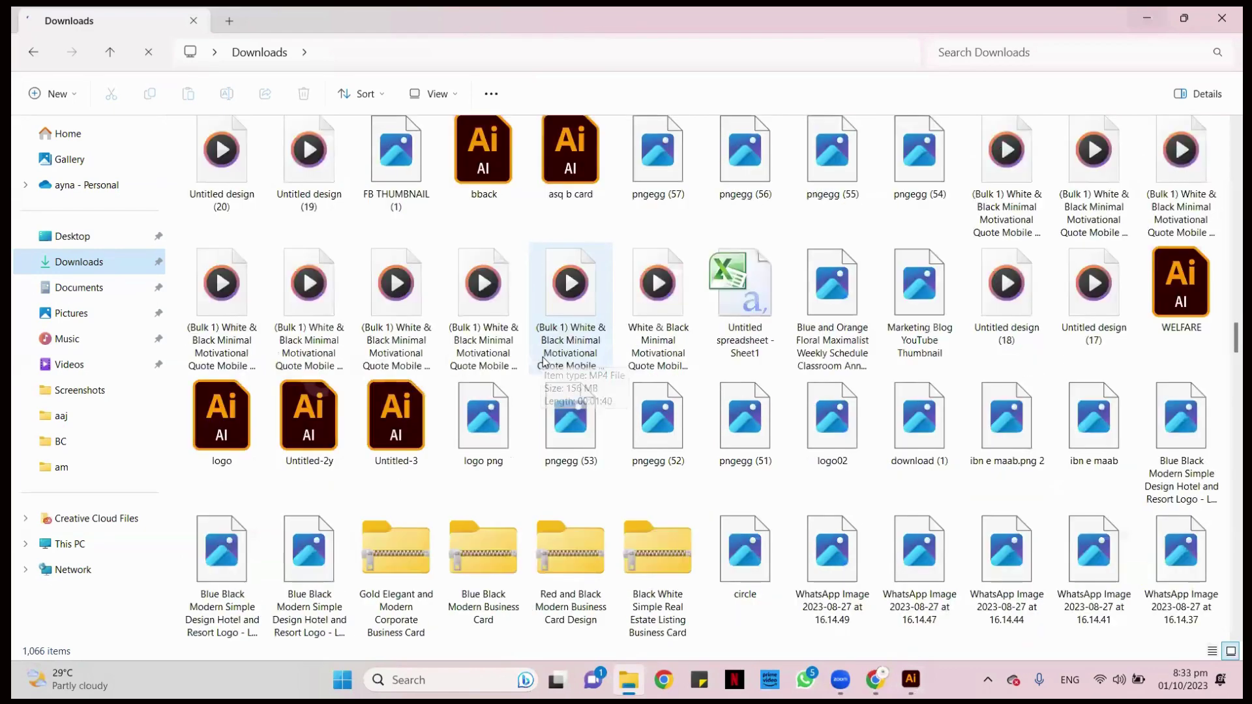
scroll(555, 357, up, 3)
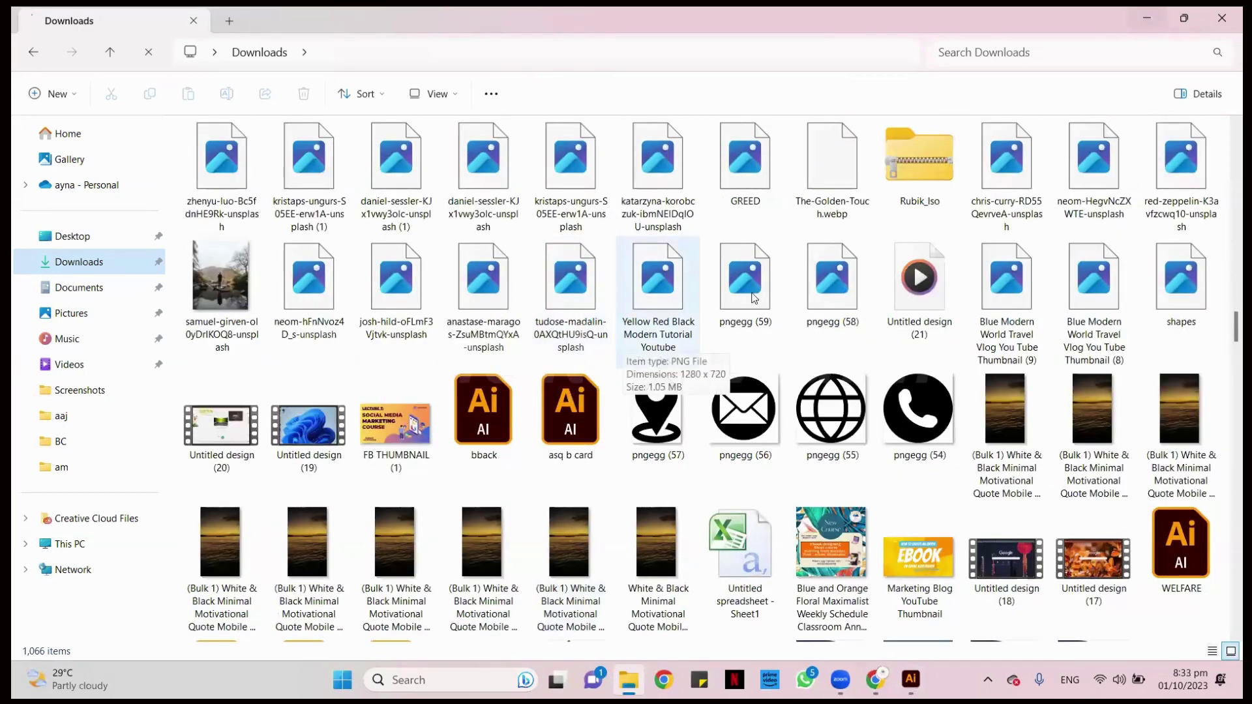
scroll(775, 296, down, 3)
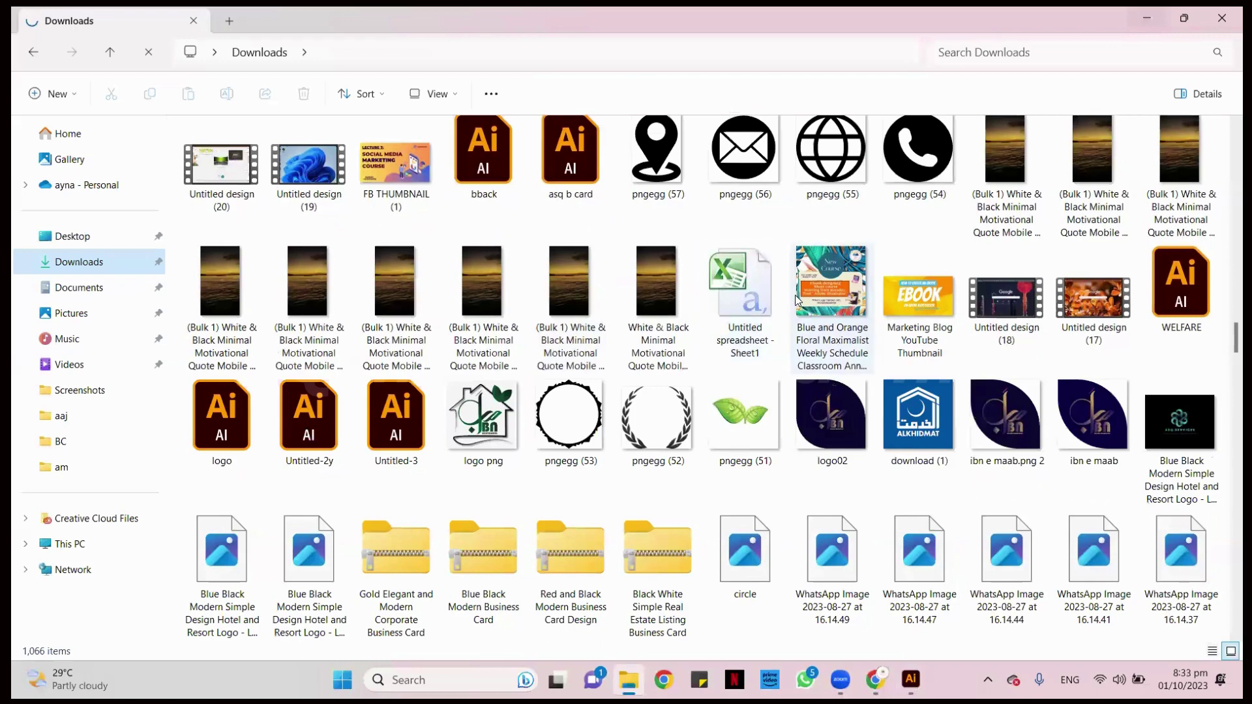
double_click(486, 421)
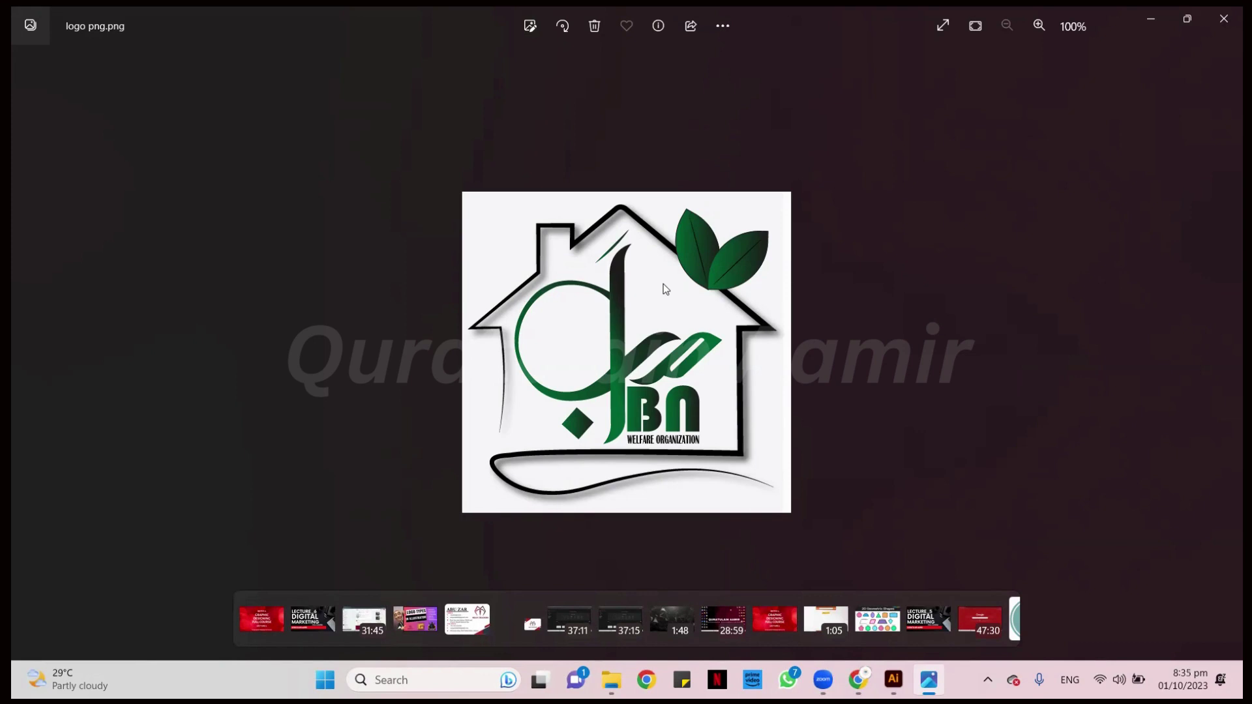
Minimize the logo image and the Downloads folder and return to the Untitled-1 document in Illustrator.
click(1147, 10)
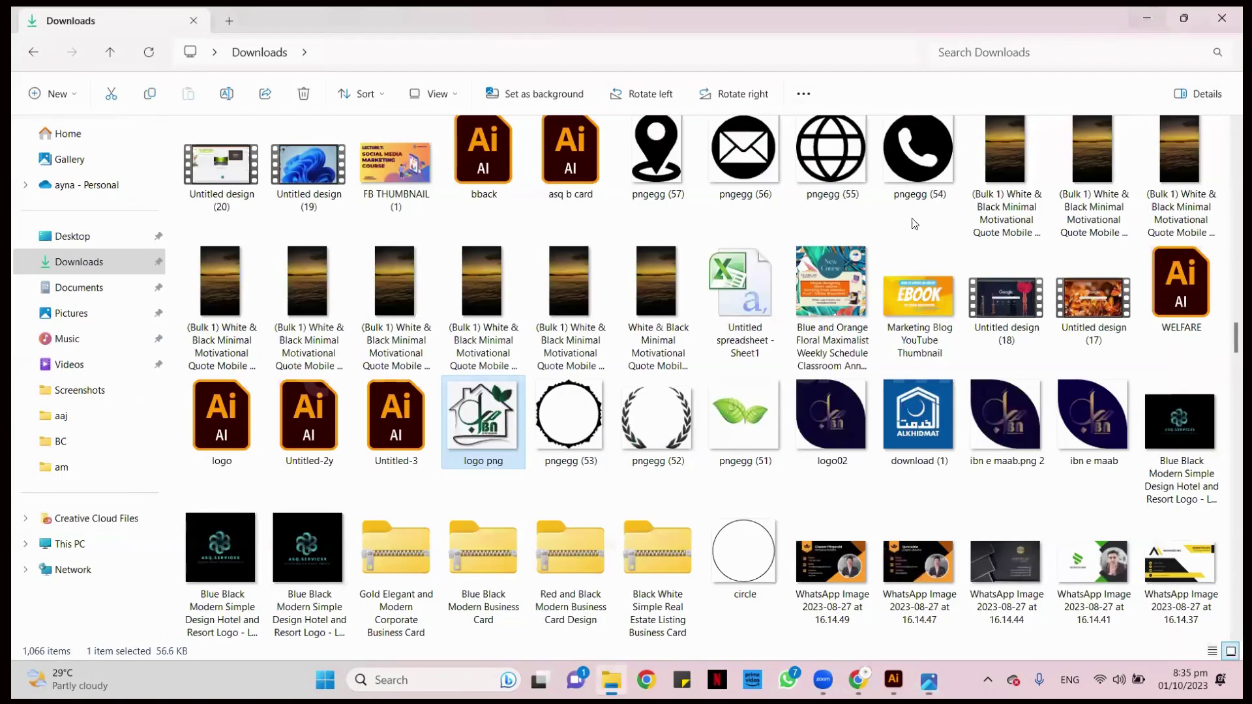
double_click(1138, 19)
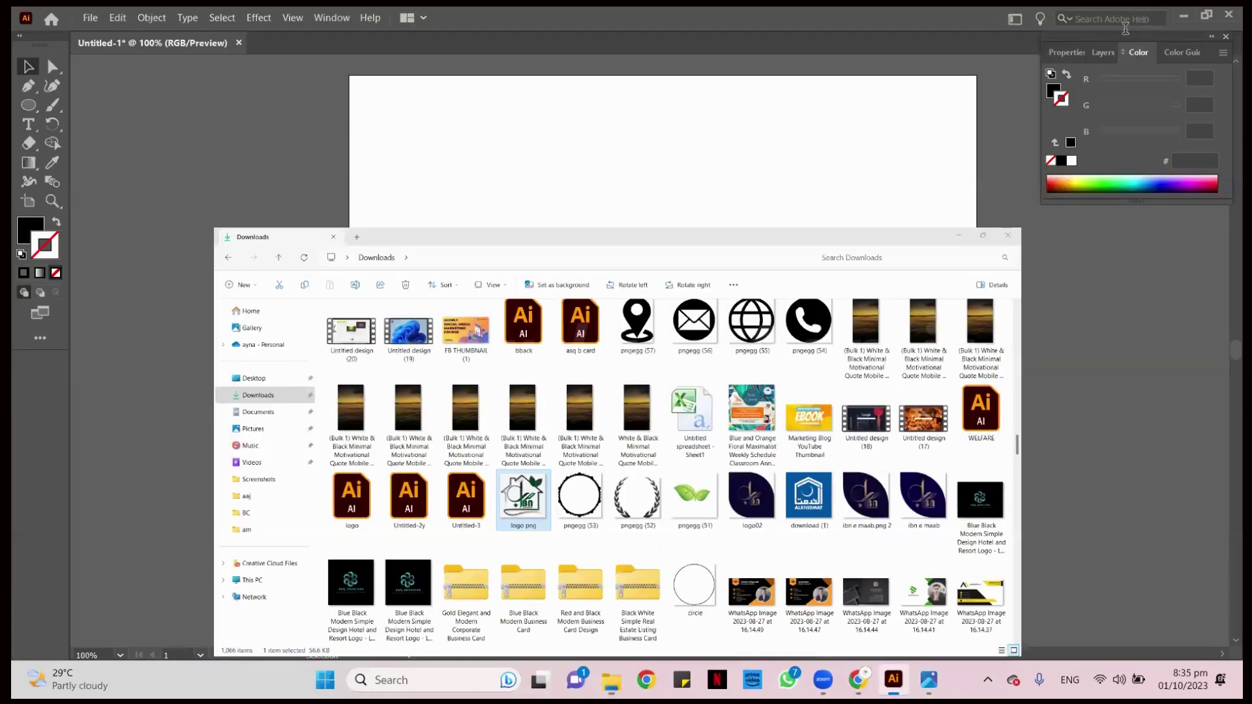
key(alt+Tab)
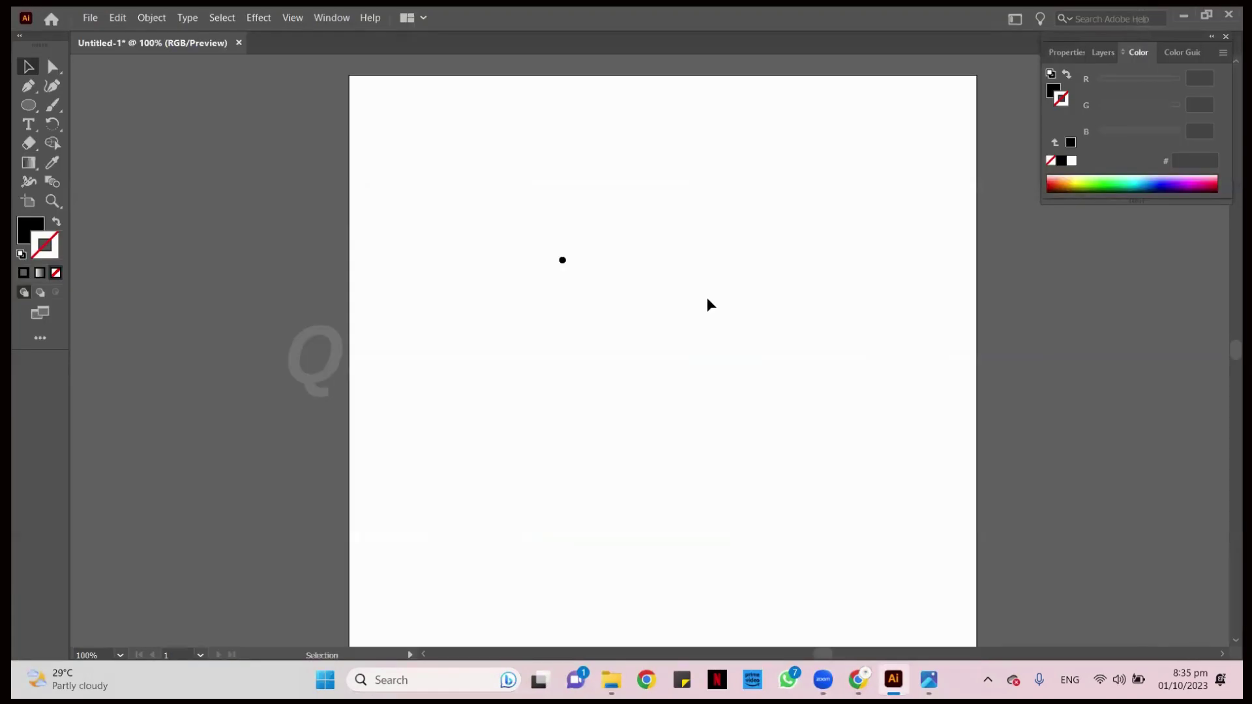